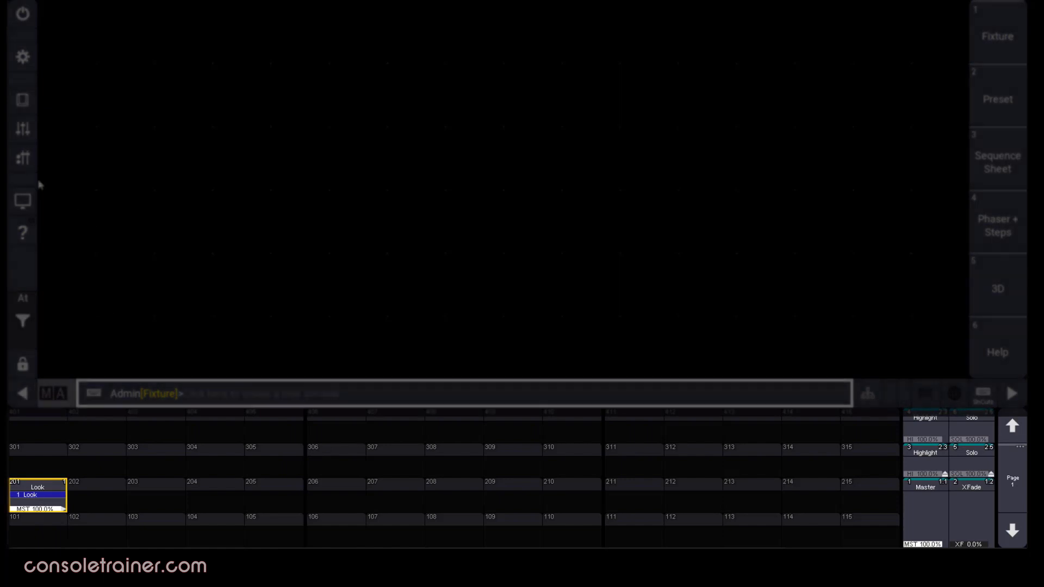
View the executors on external display 7, close that display, and look over the Playback Controls overlay.
{"action": "left_click", "coordinate": [22, 200]}
{"action": "left_click", "coordinate": [129, 379]}
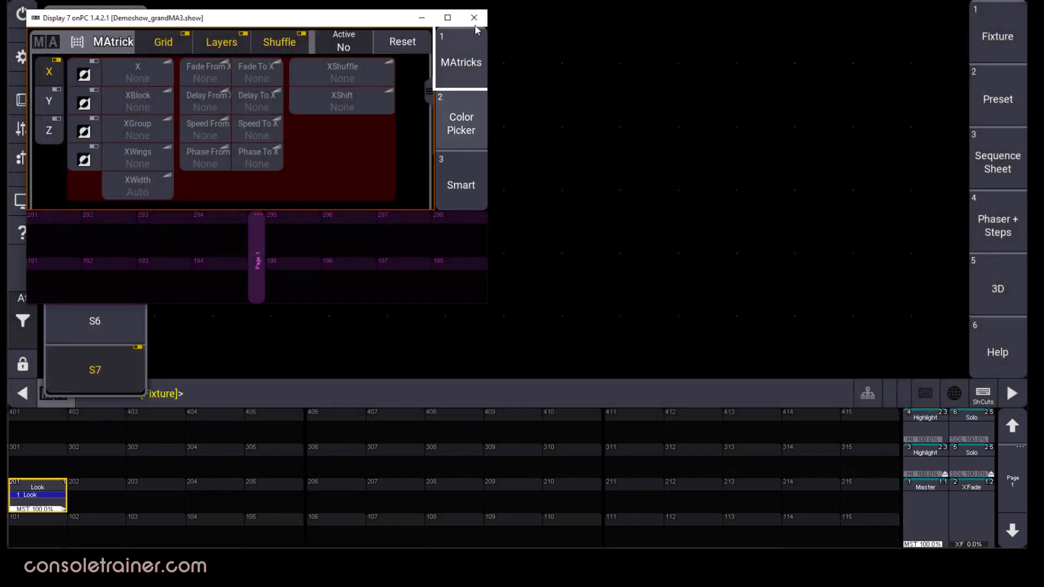
{"action": "left_click", "coordinate": [22, 201]}
{"action": "left_click", "coordinate": [24, 204]}
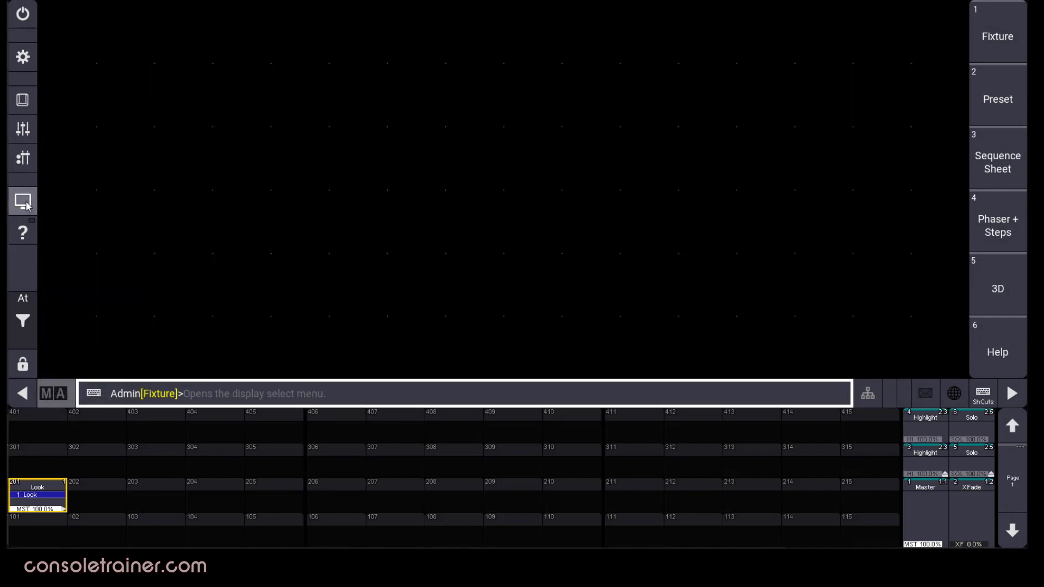
{"action": "left_click", "coordinate": [32, 163]}
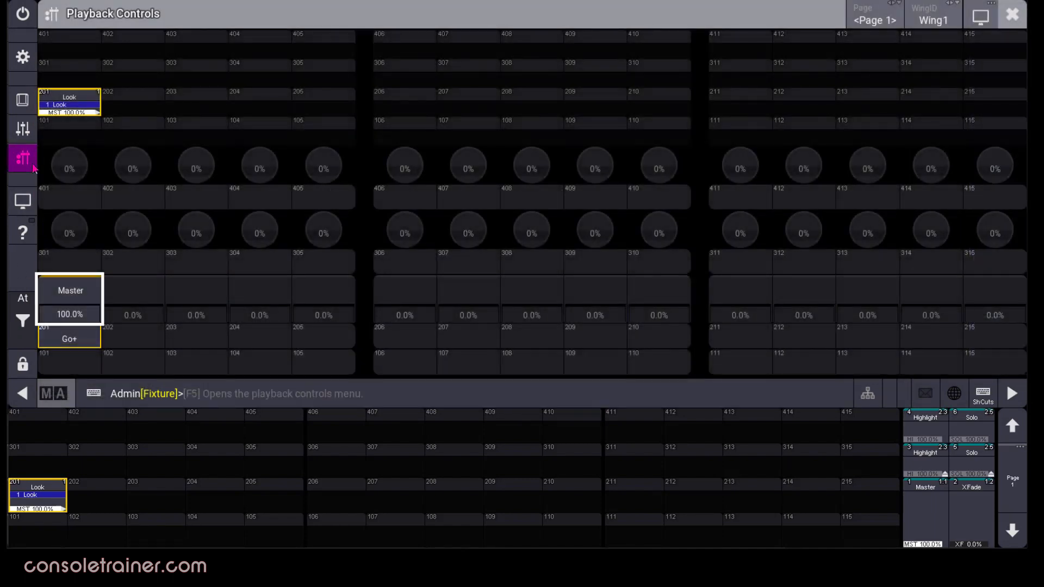
{"action": "left_click", "coordinate": [1011, 13]}
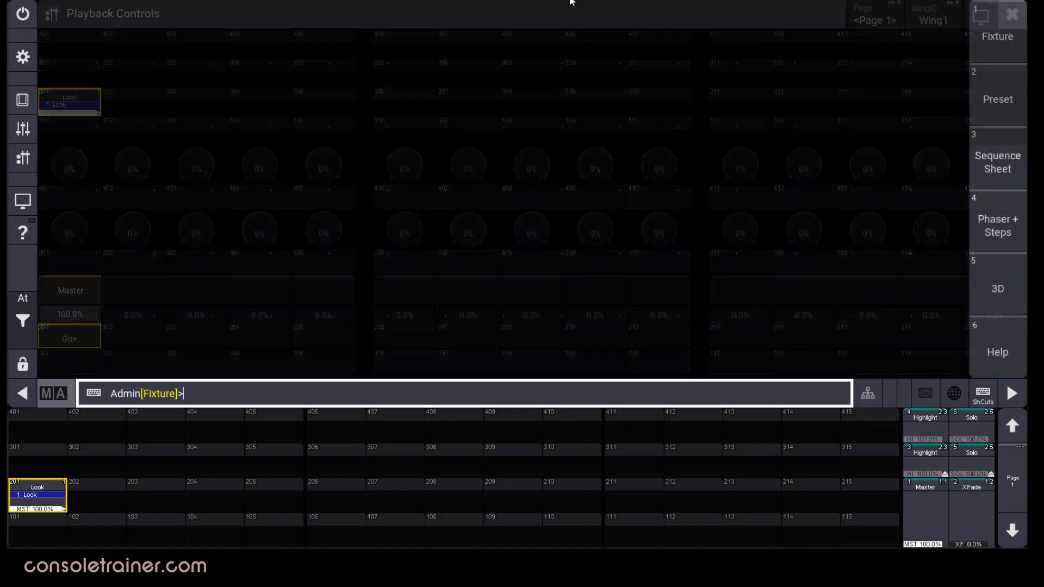
Add a Playback window to the empty screen and hide its Row400, Row300 and Row100.
{"action": "left_click", "coordinate": [57, 21]}
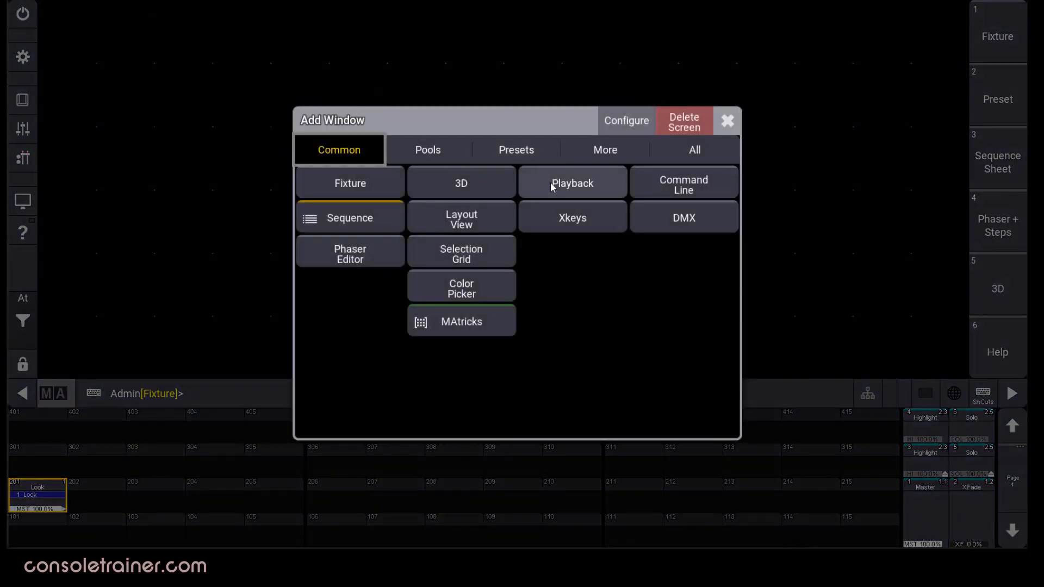
{"action": "left_click", "coordinate": [553, 186]}
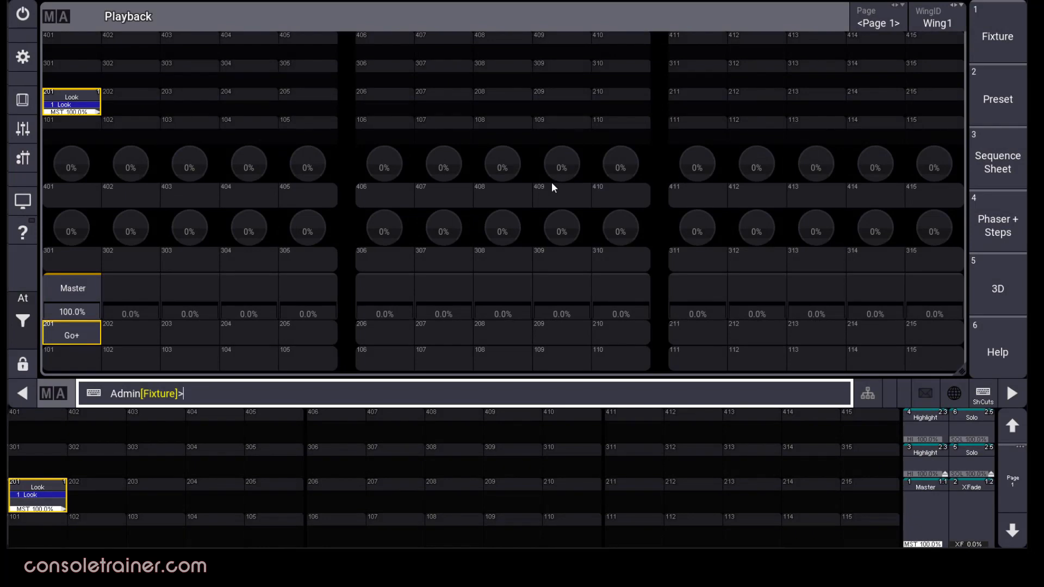
{"action": "left_click", "coordinate": [58, 21]}
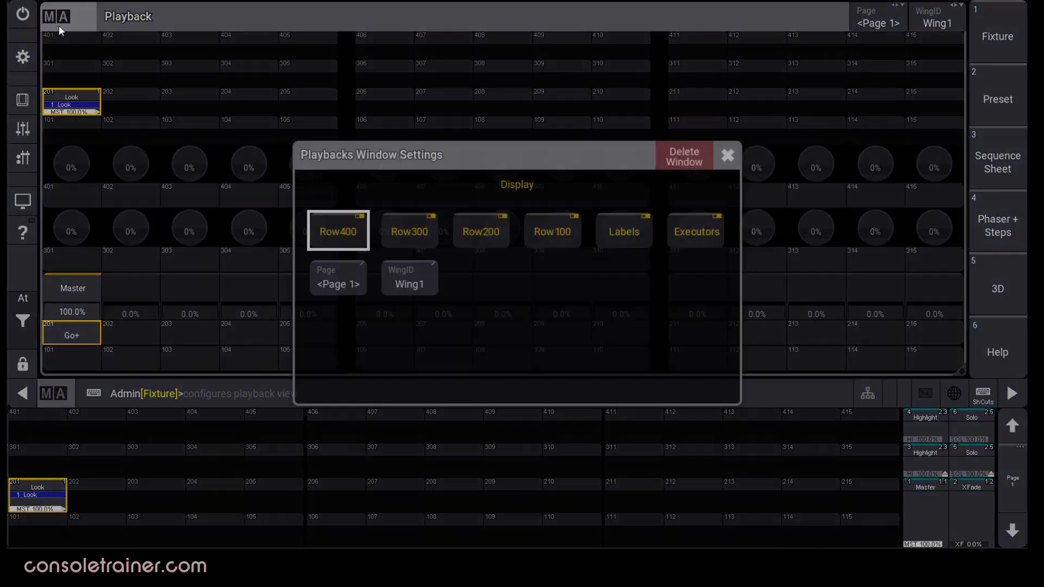
{"action": "left_click", "coordinate": [341, 237]}
{"action": "left_click", "coordinate": [403, 237]}
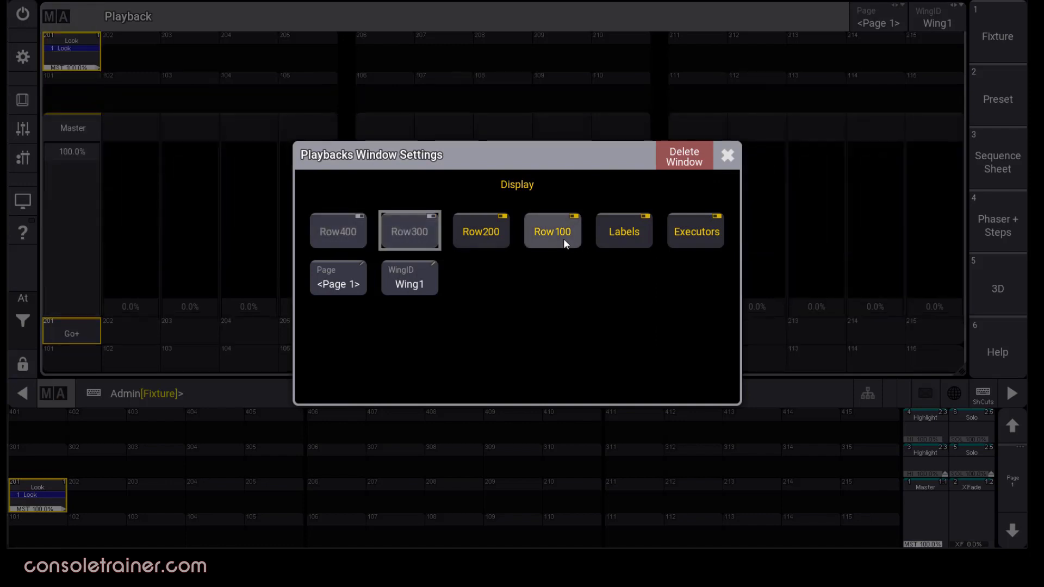
{"action": "left_click", "coordinate": [560, 238]}
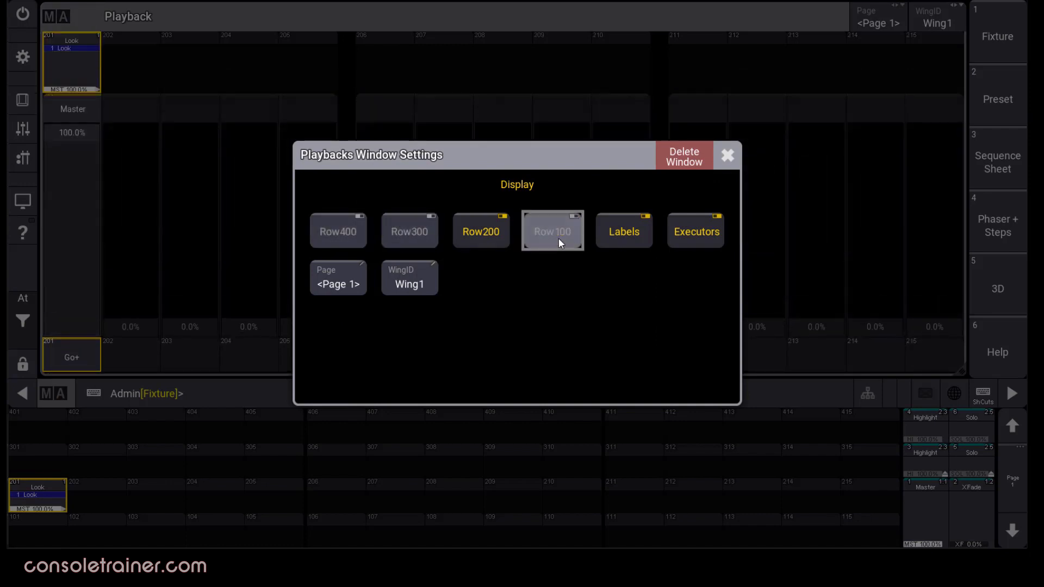
Toggle the Executors and Labels display of the Playback window off and back on.
{"action": "left_click", "coordinate": [686, 231]}
{"action": "left_click", "coordinate": [674, 234]}
{"action": "left_click", "coordinate": [635, 235]}
{"action": "left_click", "coordinate": [647, 234]}
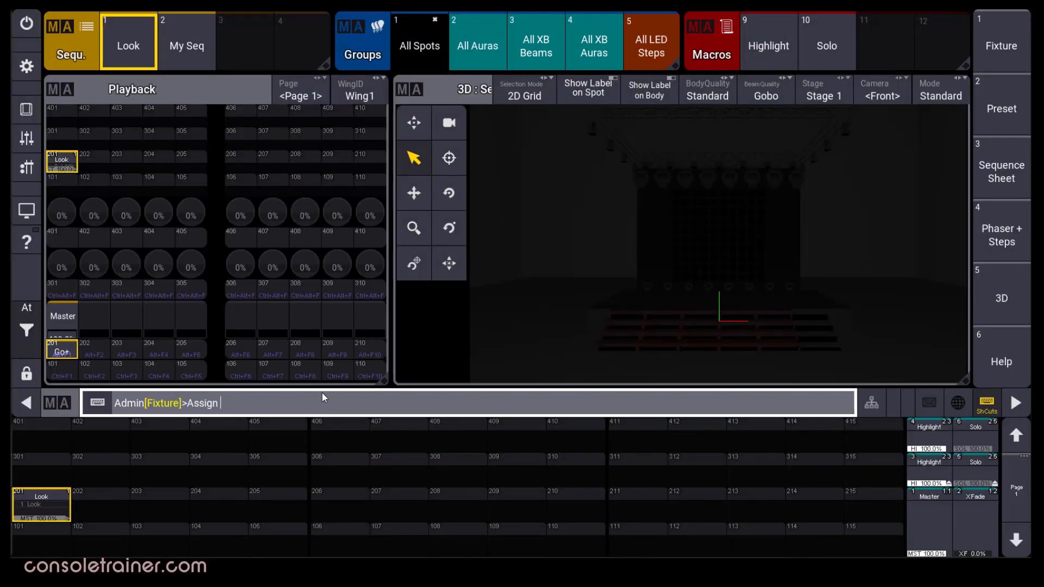
Assign the My Seq sequence to executor 202 and start its first cue with Go+.
{"action": "left_click", "coordinate": [200, 47]}
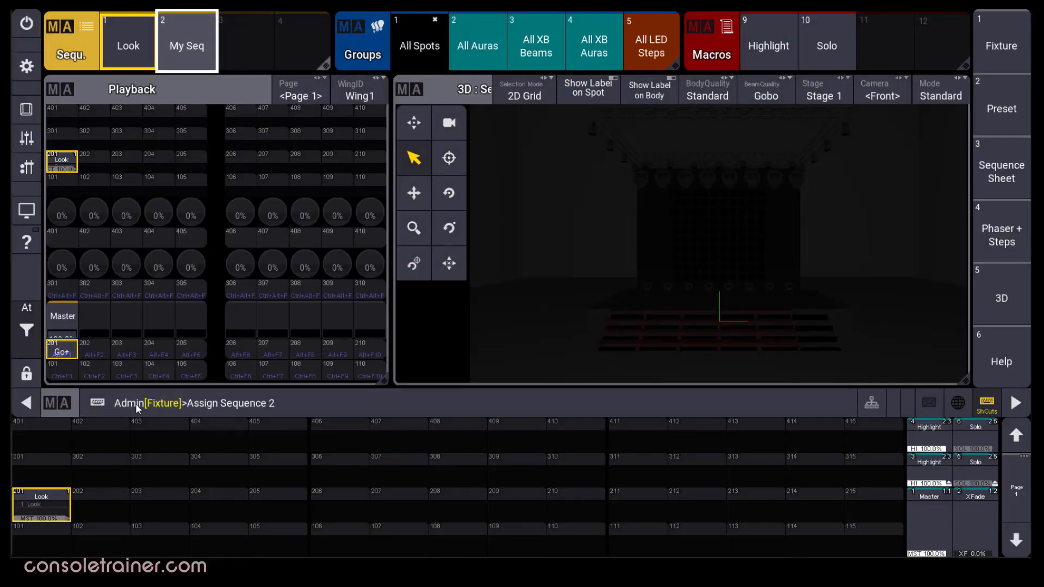
{"action": "left_click", "coordinate": [116, 494]}
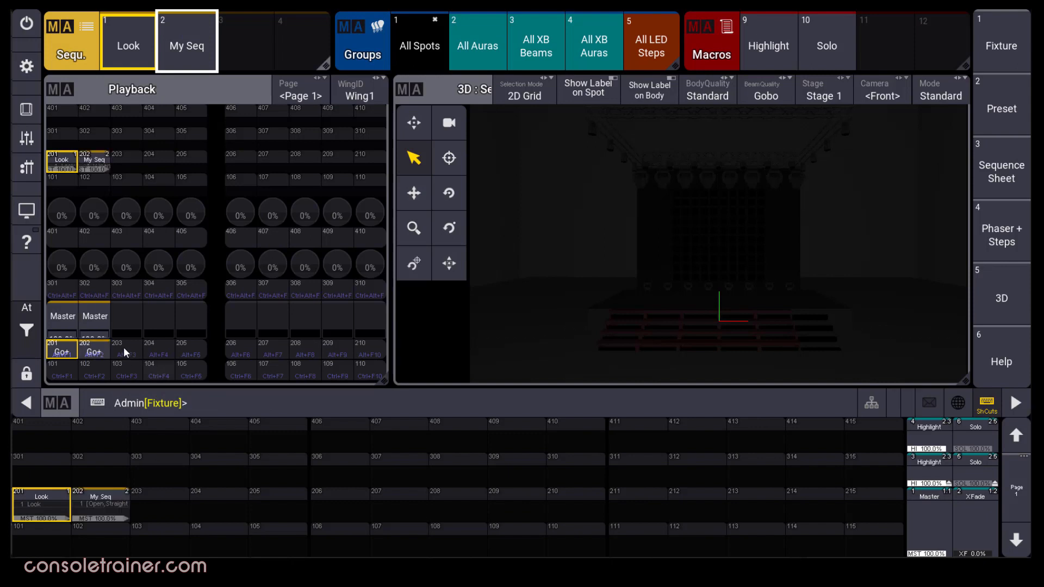
{"action": "left_click", "coordinate": [97, 354]}
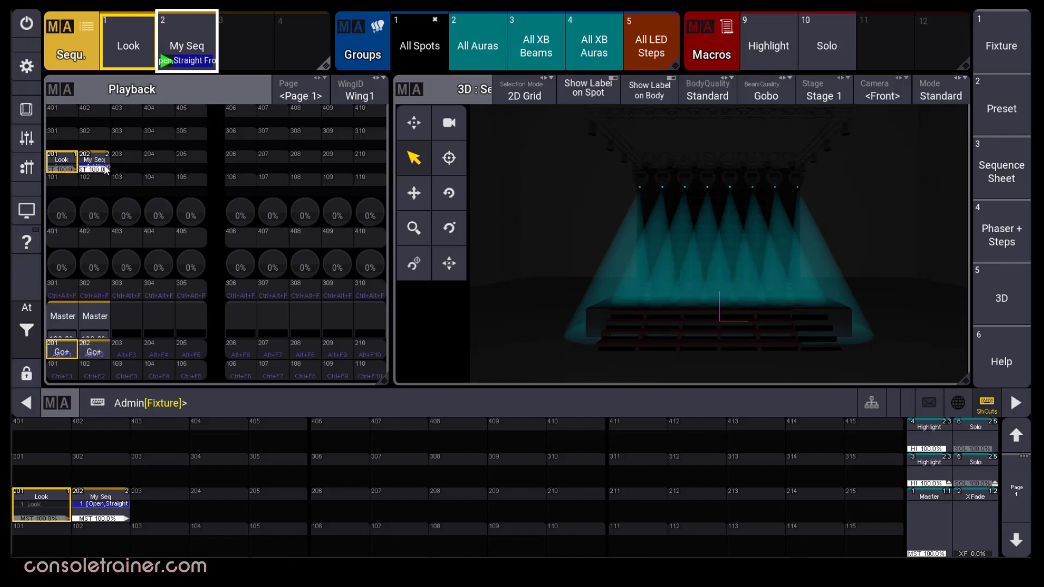
Look through the object types available for executor 202 and assign the All Spots group to it.
{"action": "left_click", "coordinate": [101, 514]}
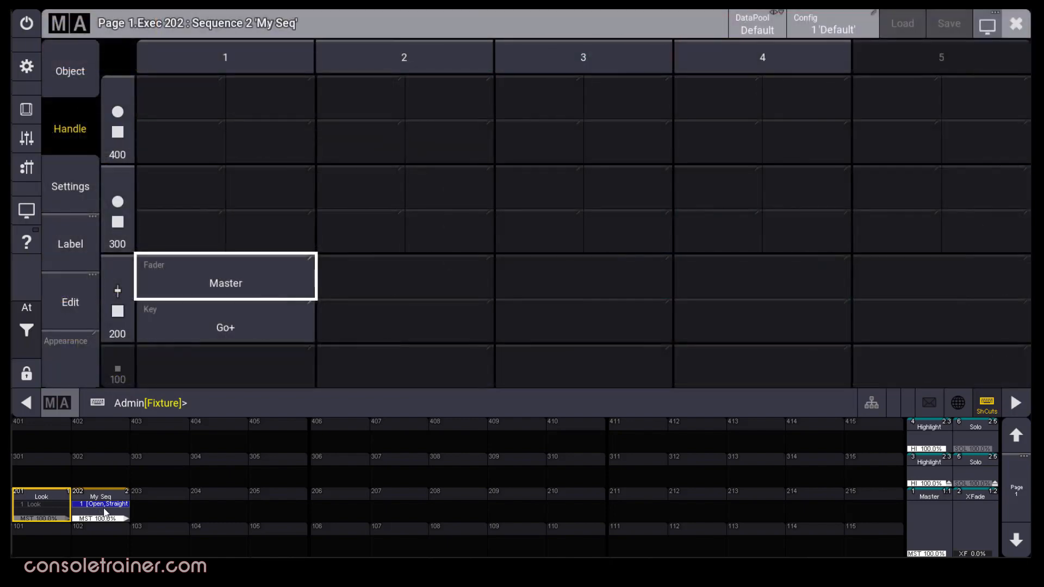
{"action": "left_click", "coordinate": [69, 82]}
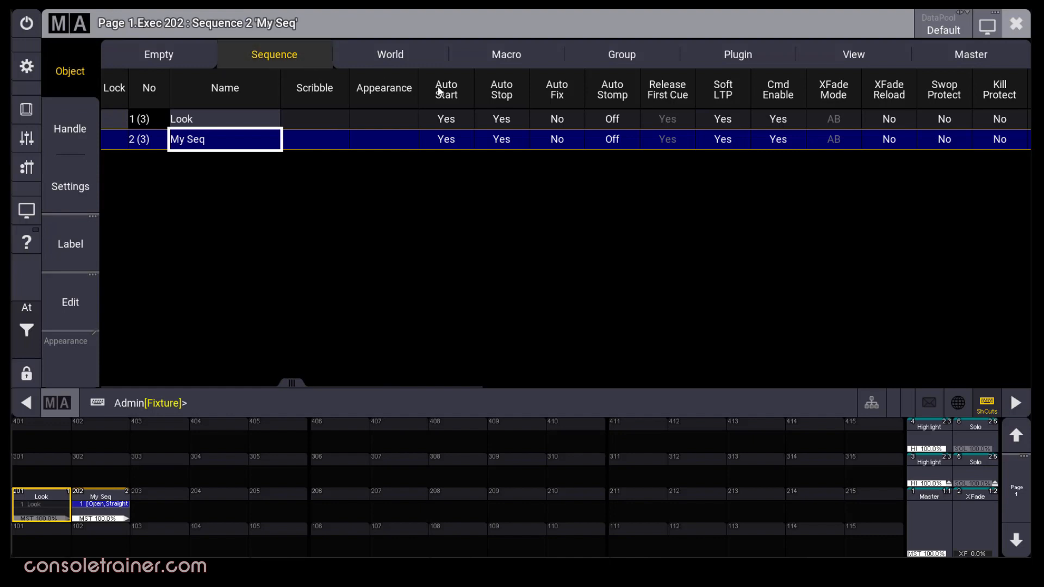
{"action": "left_click", "coordinate": [629, 63]}
{"action": "left_click", "coordinate": [401, 53]}
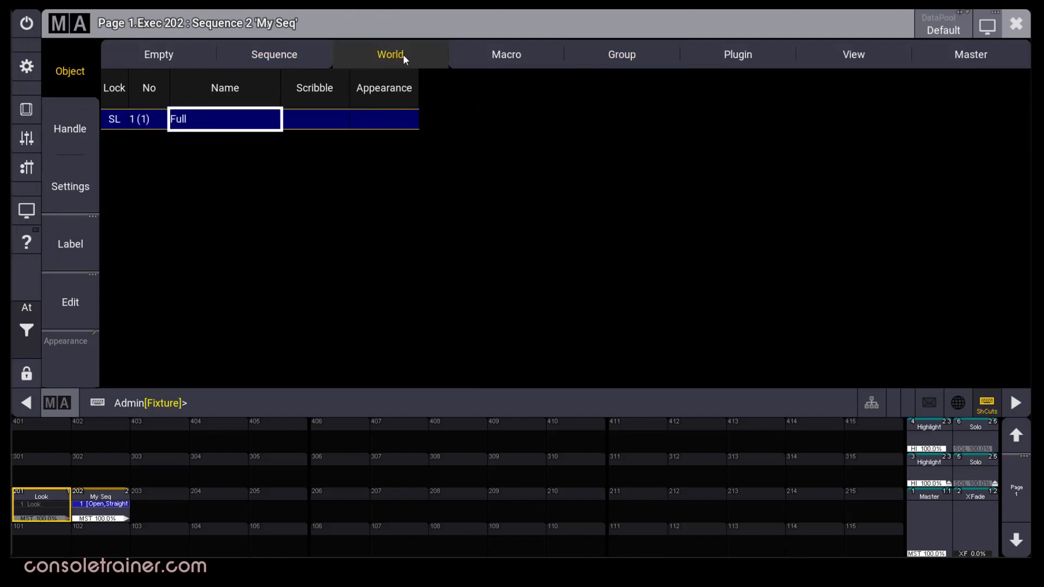
{"action": "left_click", "coordinate": [960, 55]}
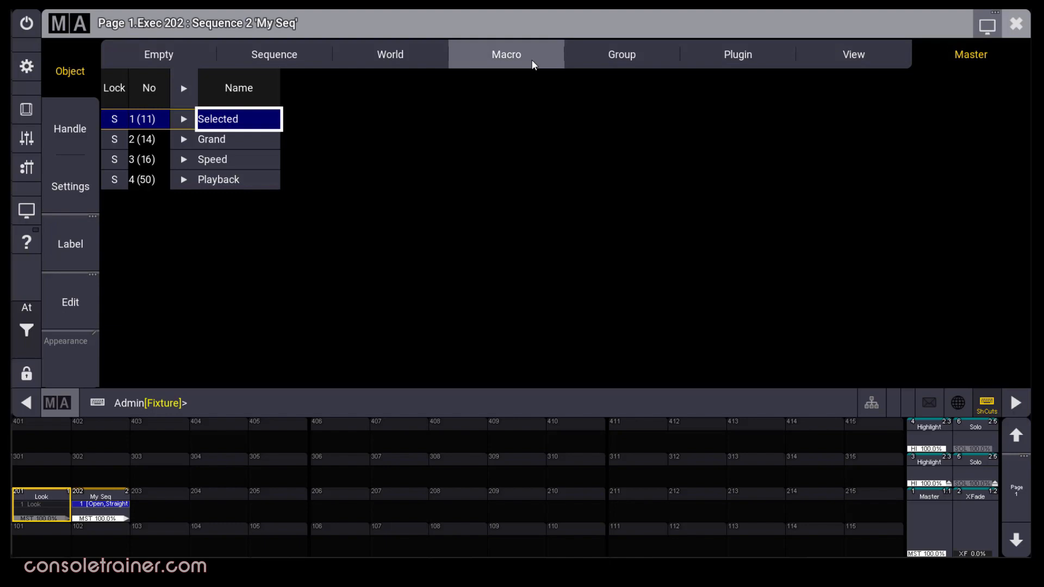
{"action": "left_click", "coordinate": [587, 57]}
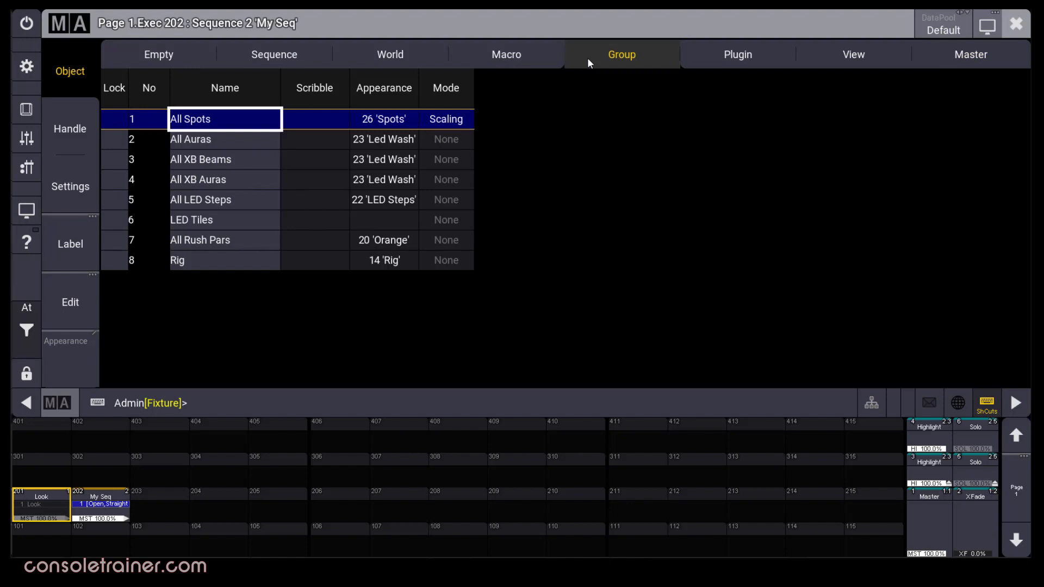
{"action": "left_click", "coordinate": [185, 124]}
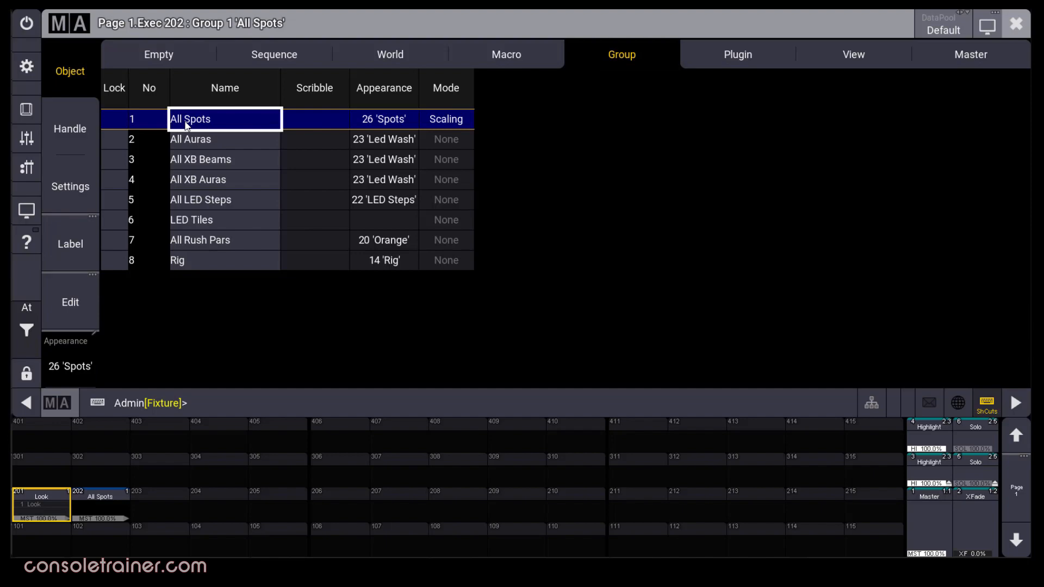
{"action": "left_click", "coordinate": [1022, 28]}
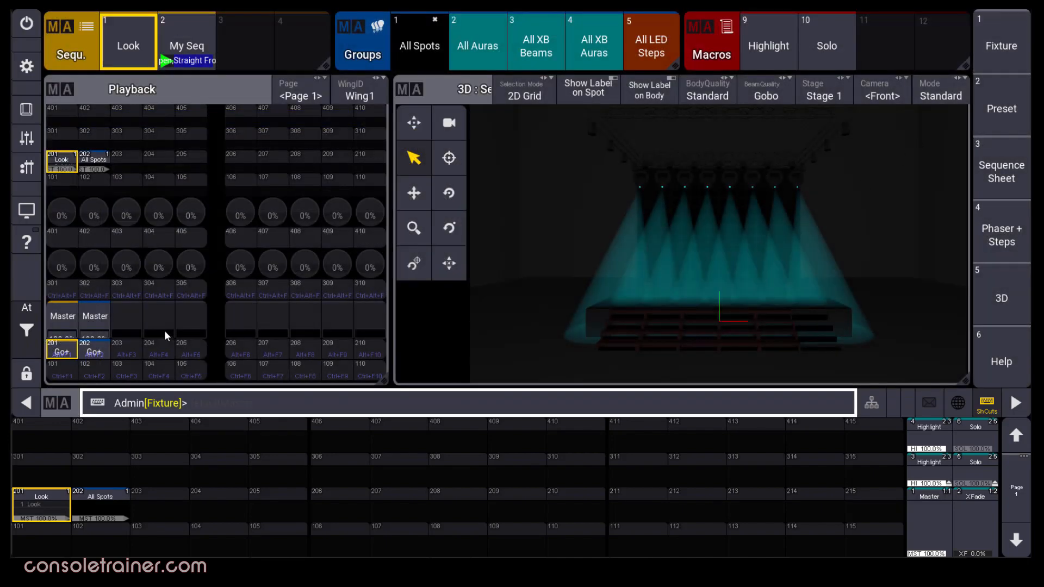
Lower the All Spots group master on executor 202 to 0% and return it to 100%.
{"action": "left_click", "coordinate": [94, 333]}
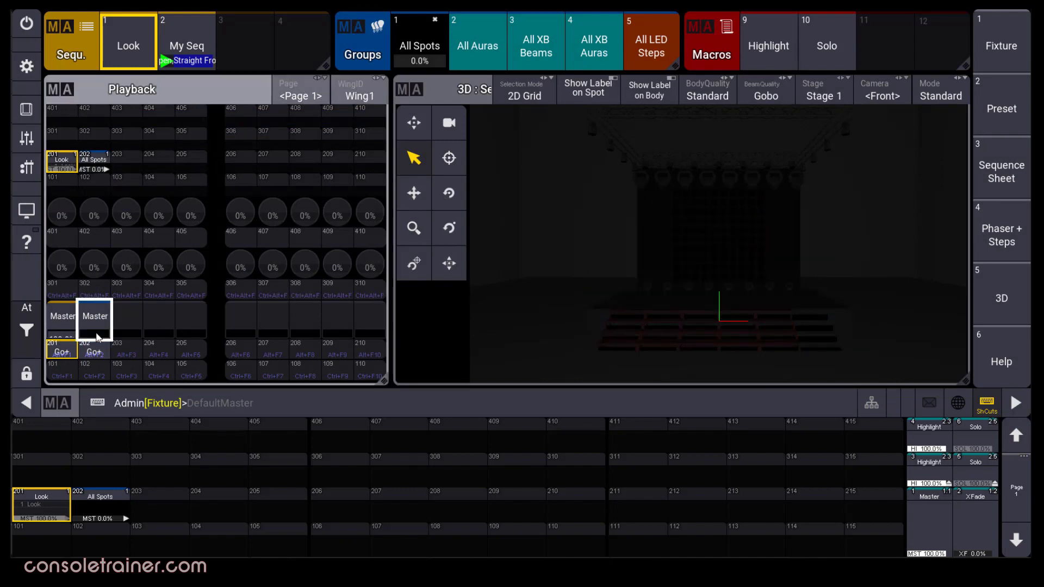
{"action": "left_click_drag", "start_coordinate": [95, 329], "coordinate": [100, 321]}
Examine the master modes in the All Spots group's edit options, keeping Scaling selected.
{"action": "left_click_drag", "start_coordinate": [414, 48], "coordinate": [410, 118]}
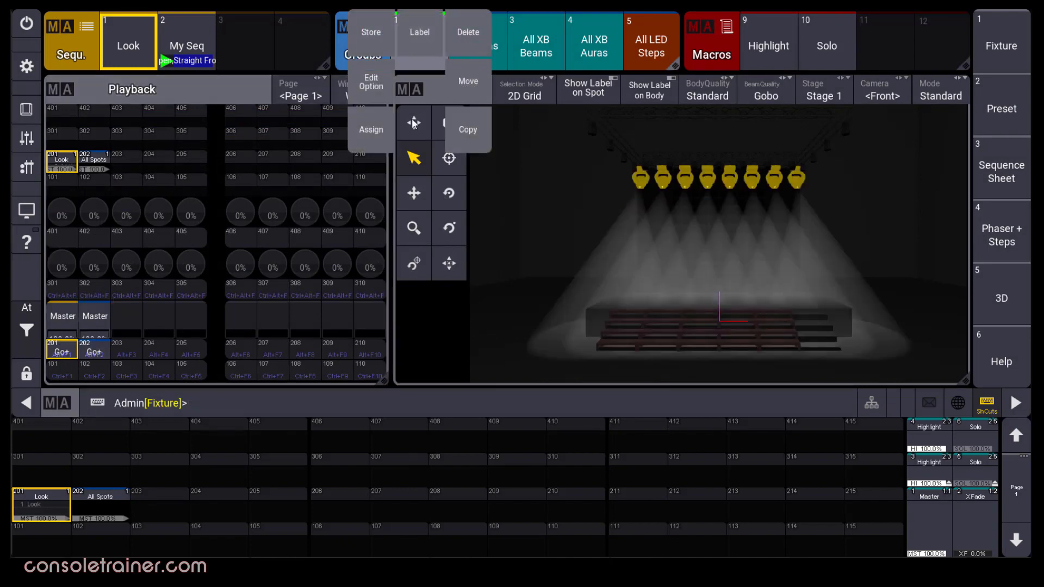
{"action": "left_click", "coordinate": [375, 81]}
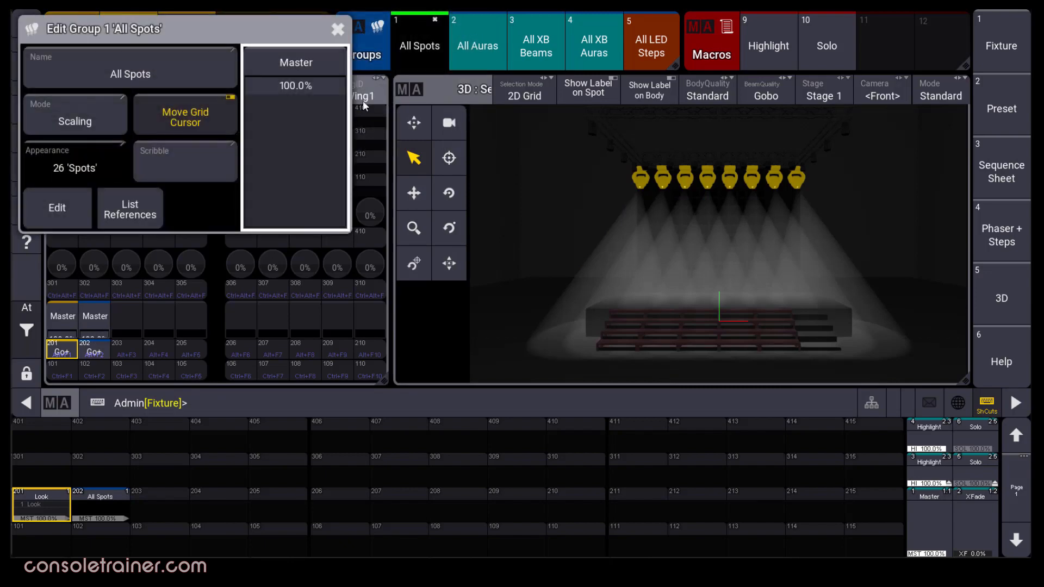
{"action": "left_click", "coordinate": [112, 123]}
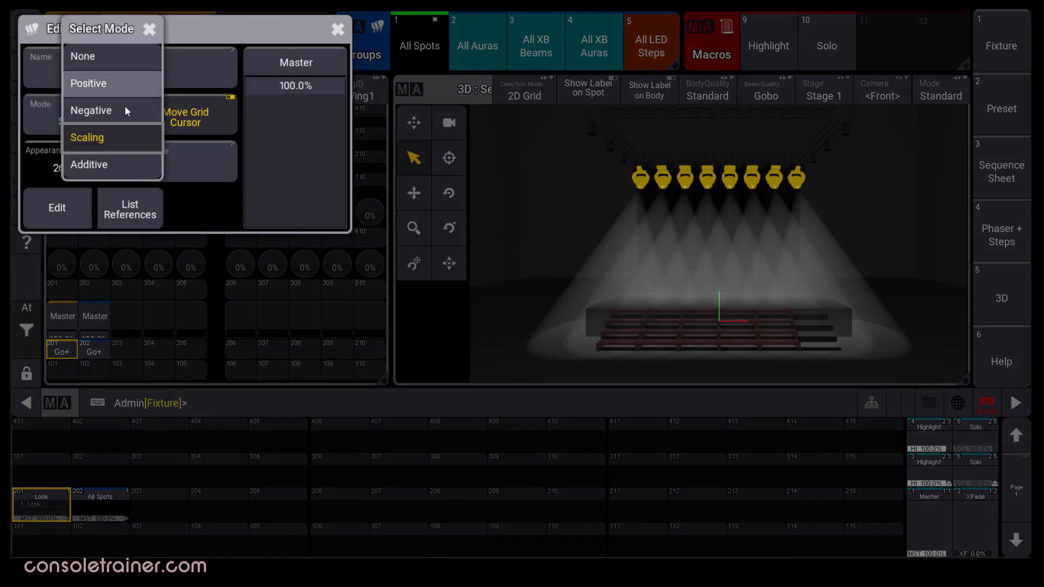
{"action": "left_click", "coordinate": [136, 136]}
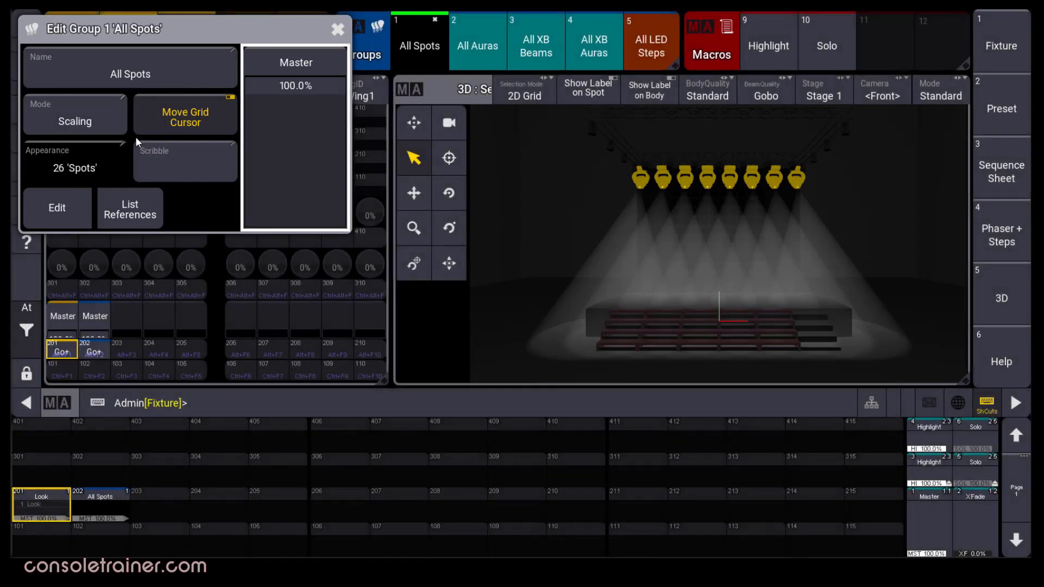
{"action": "left_click", "coordinate": [317, 89]}
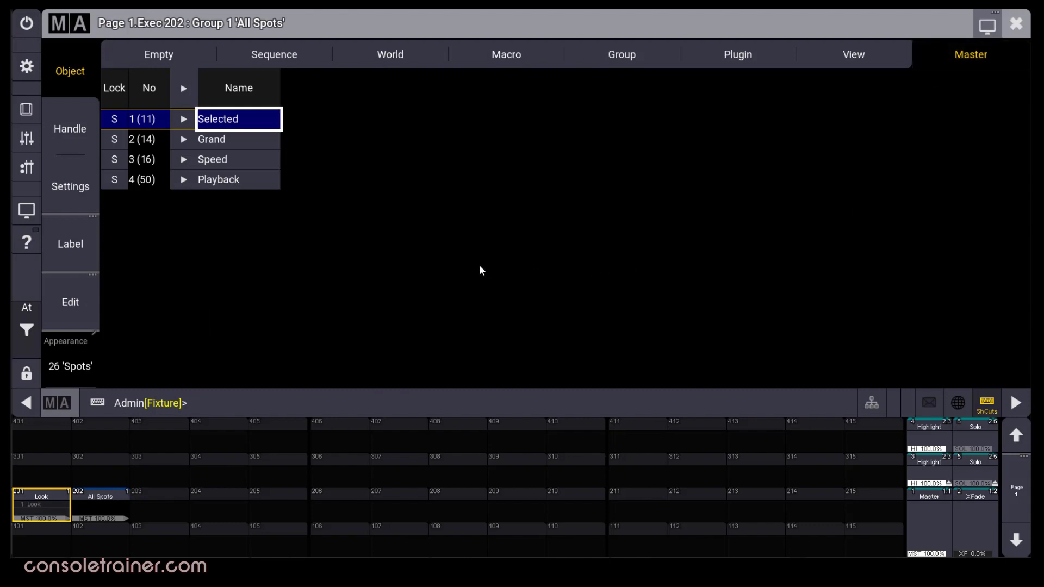
Examine the Playback, Selected, Speed and Grand masters that can be assigned to executor 202.
{"action": "left_click", "coordinate": [182, 180]}
{"action": "left_click", "coordinate": [182, 180]}
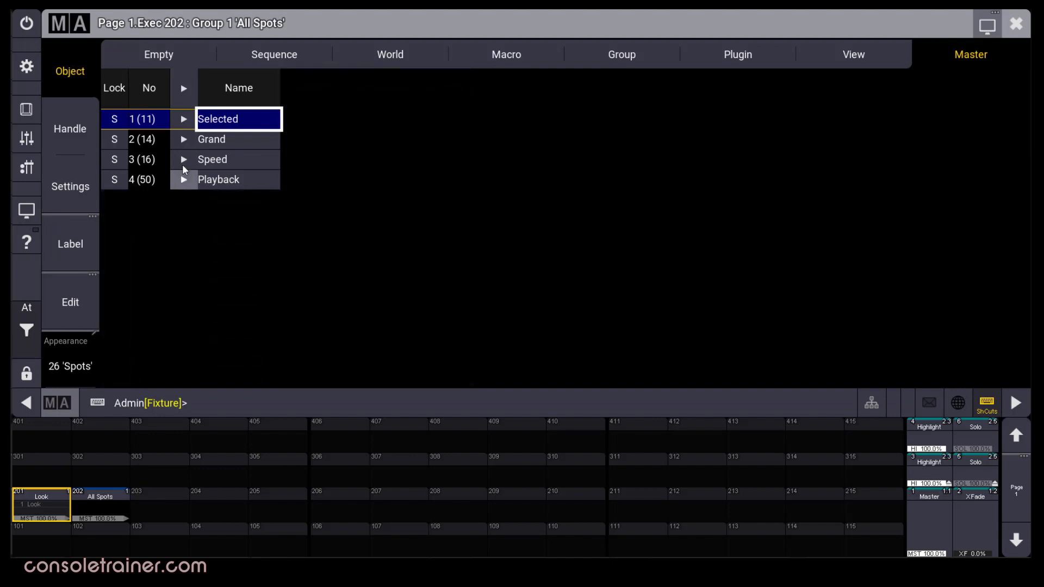
{"action": "left_click", "coordinate": [184, 120]}
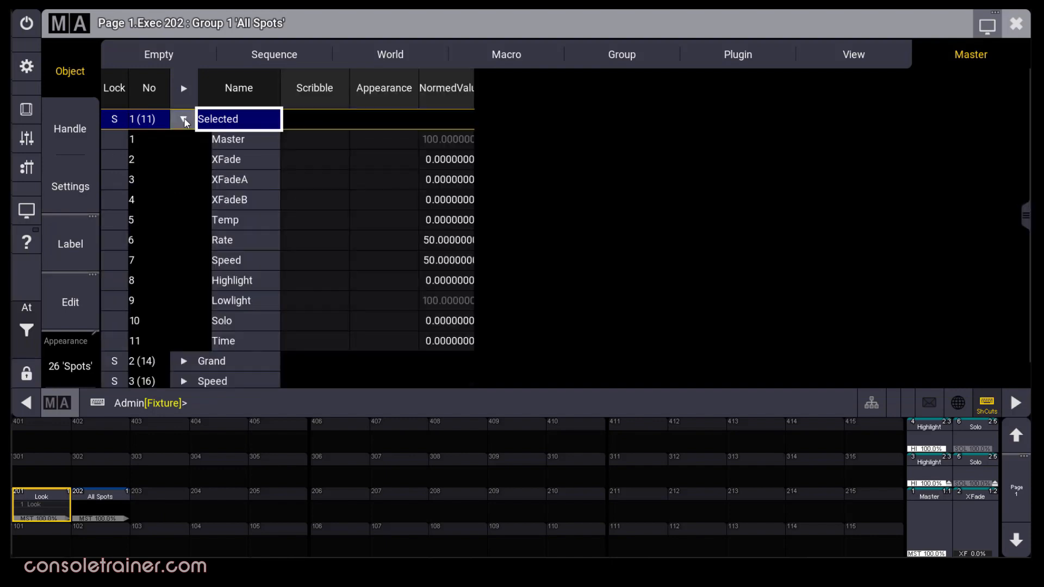
{"action": "left_click", "coordinate": [185, 120]}
{"action": "left_click", "coordinate": [187, 159]}
{"action": "left_click", "coordinate": [187, 160]}
{"action": "left_click", "coordinate": [185, 140]}
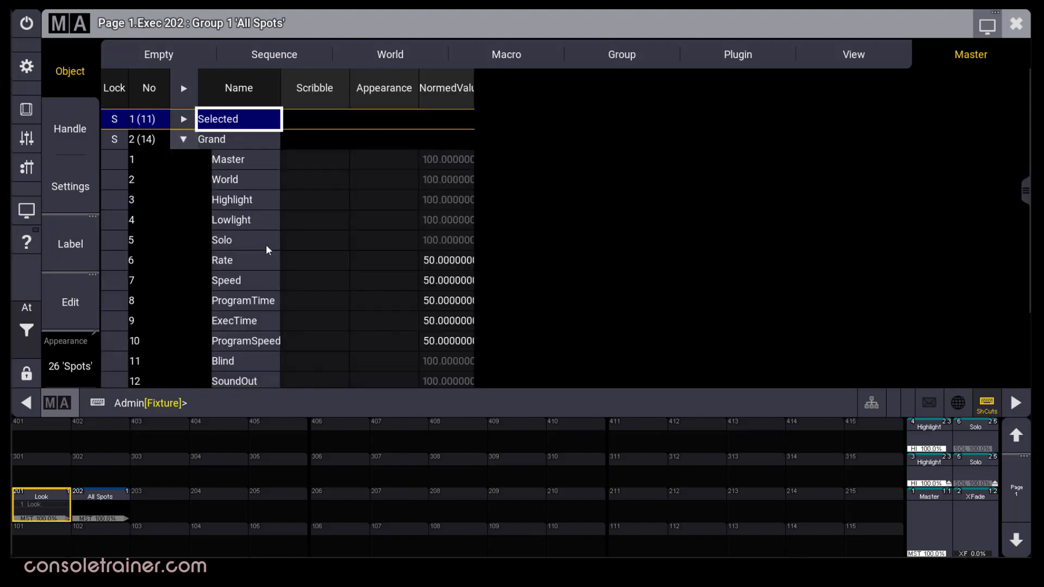
Assign the ProgramTime and then the ProgramSpeed grand master to executor 202, and compare with the Master Controls overlay.
{"action": "left_click", "coordinate": [277, 305]}
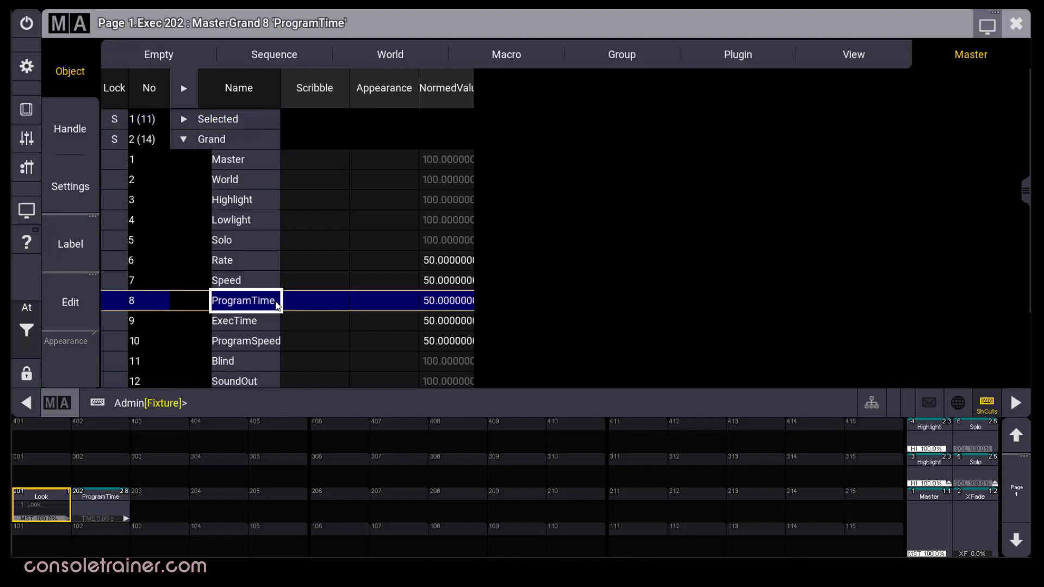
{"action": "left_click", "coordinate": [276, 346]}
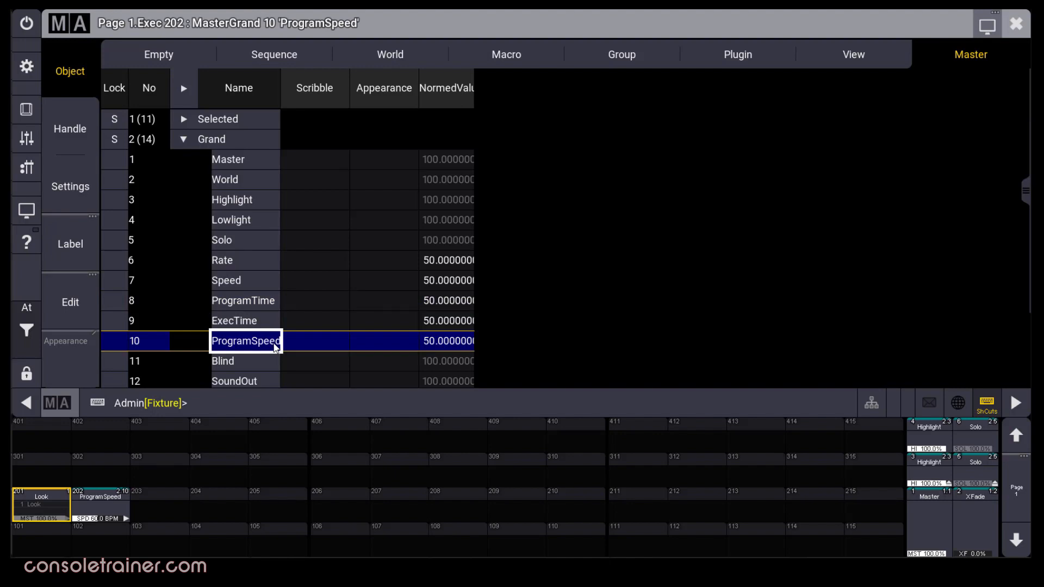
{"action": "left_click", "coordinate": [28, 143]}
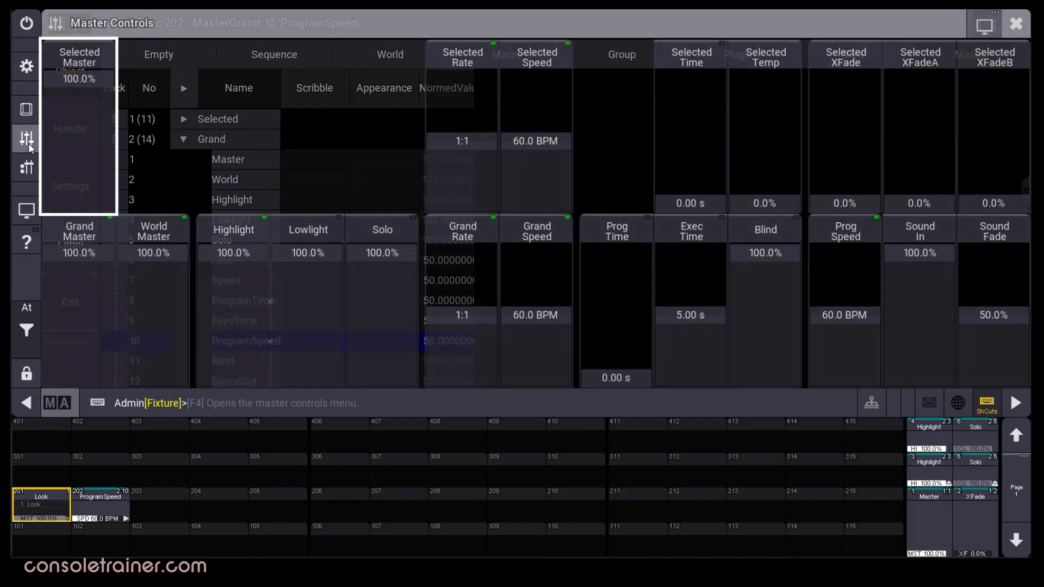
{"action": "left_click", "coordinate": [27, 142]}
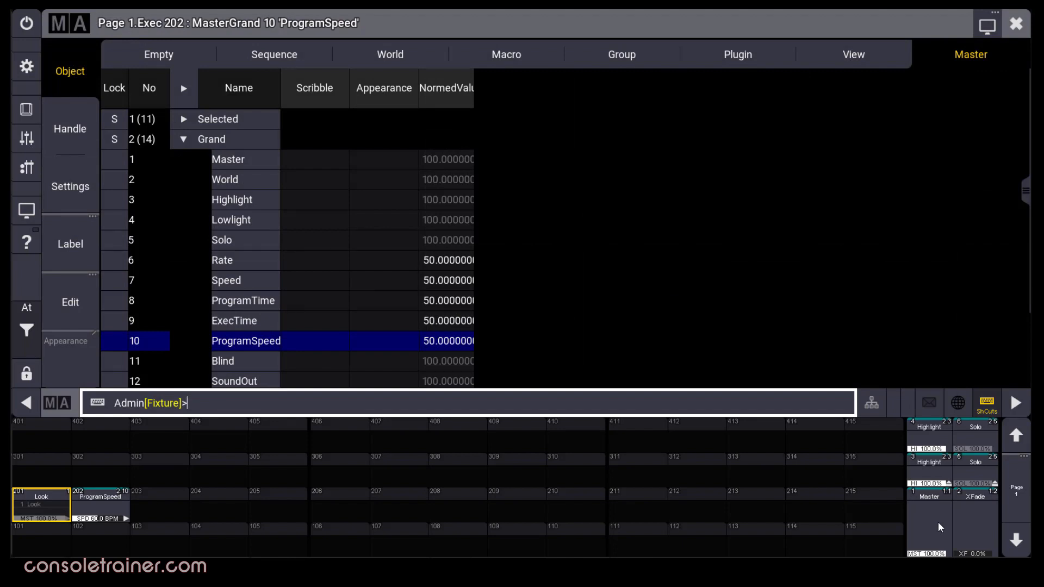
Assign the Grand category's Master to executor 202, then replace it with the Highlight master.
{"action": "left_click", "coordinate": [271, 165]}
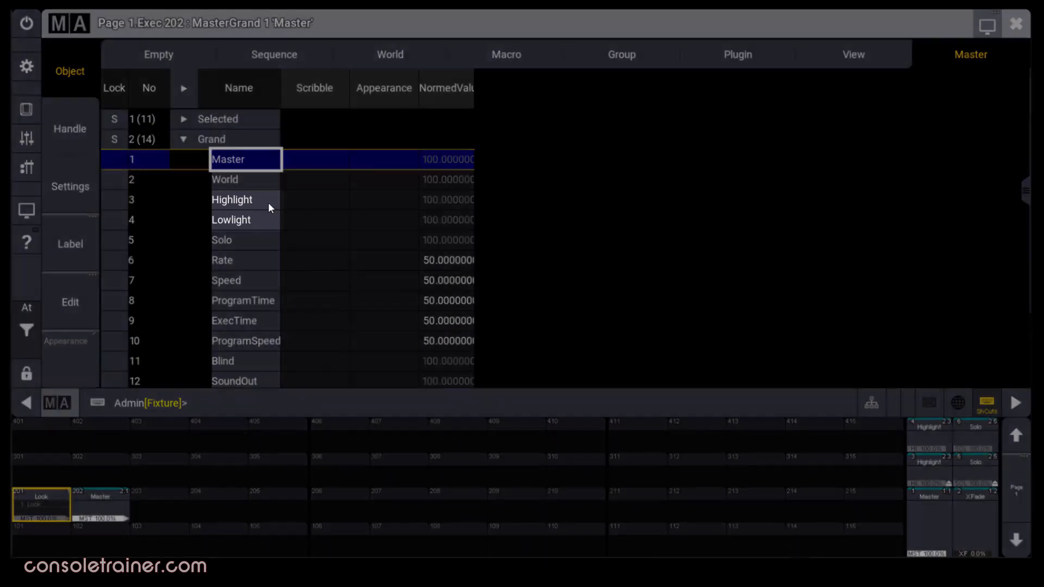
{"action": "left_click", "coordinate": [268, 202]}
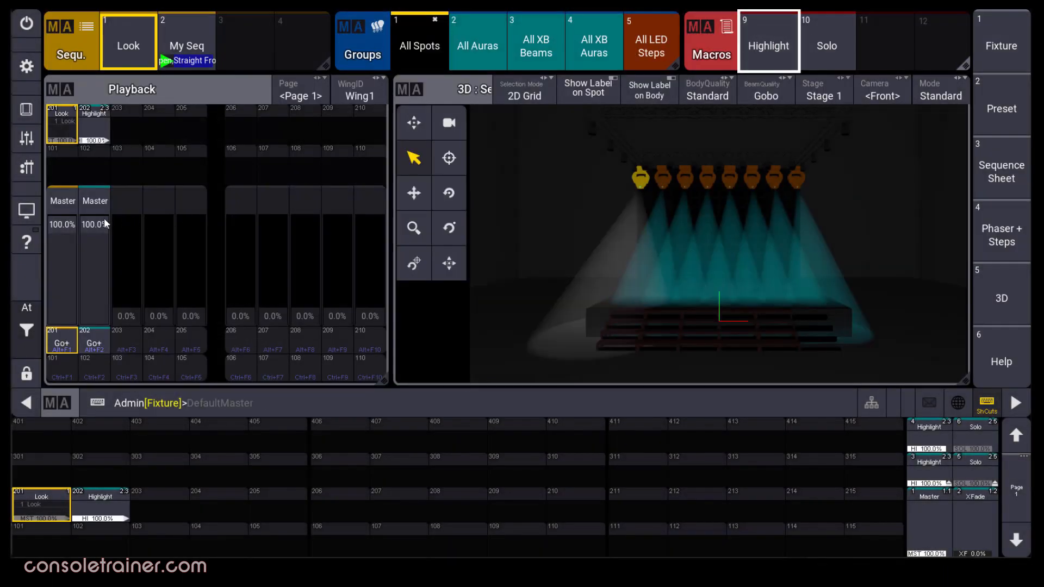
Assign the Solo master to executor 202, then run the Highlight and Solo macros and lower the Solo fader to 0%.
{"action": "mouse_move", "coordinate": [96, 229]}
{"action": "left_mouse_down"}
{"action": "mouse_move", "coordinate": [88, 354]}
{"action": "mouse_move", "coordinate": [93, 229]}
{"action": "left_mouse_up"}
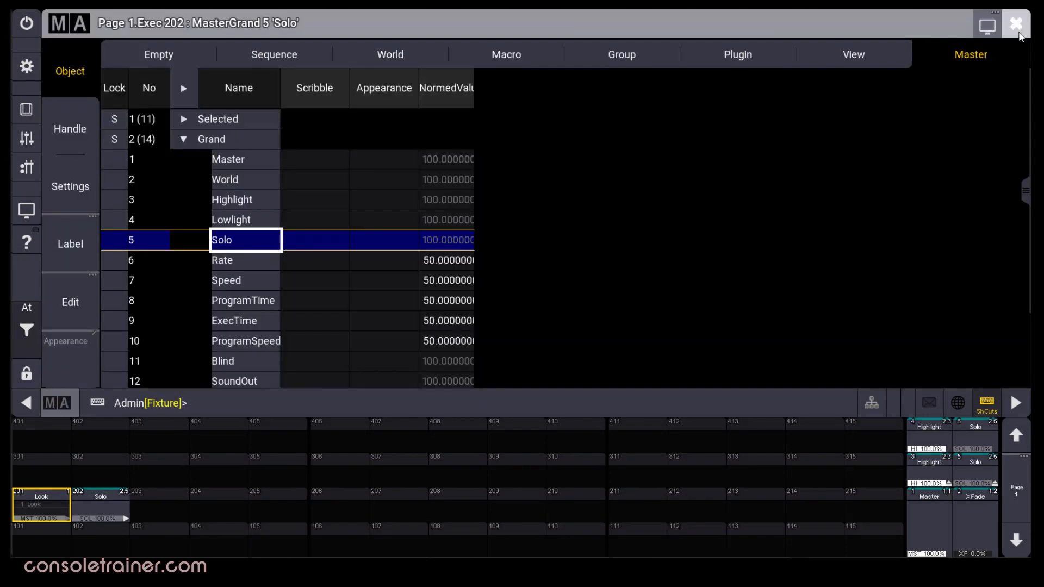
{"action": "left_click", "coordinate": [1018, 31]}
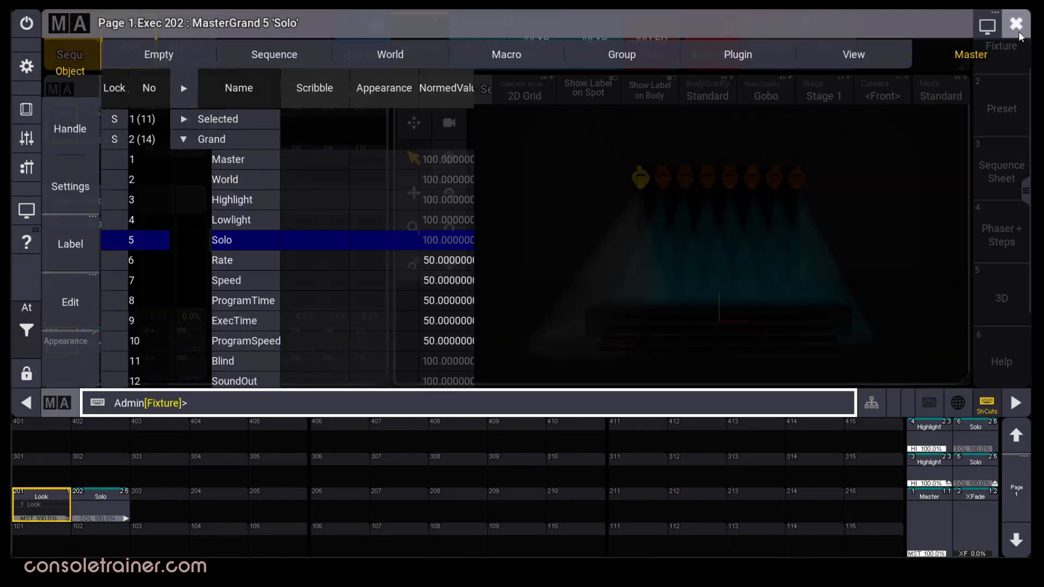
{"action": "left_click", "coordinate": [768, 44]}
{"action": "left_click", "coordinate": [826, 44]}
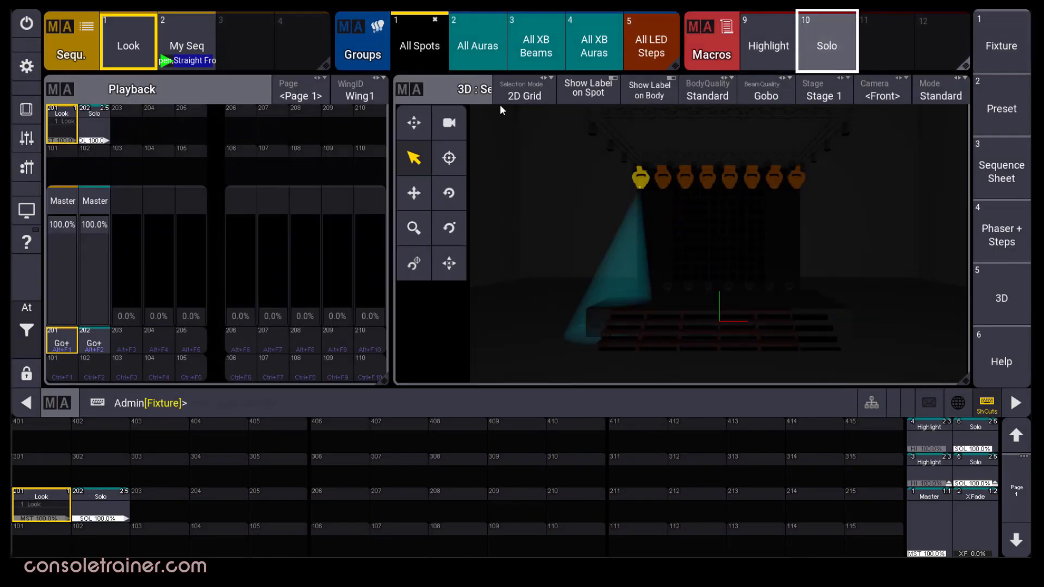
{"action": "left_click_drag", "start_coordinate": [93, 228], "coordinate": [80, 302]}
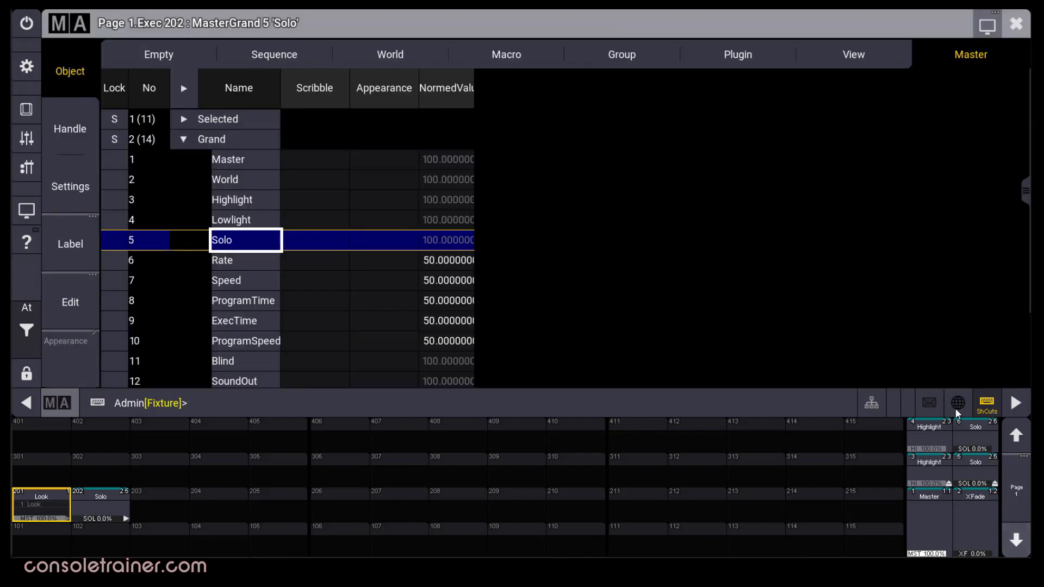
Replace executor 202's assignment with the Blind grand master and lower its fader to 0%.
{"action": "left_click", "coordinate": [258, 360]}
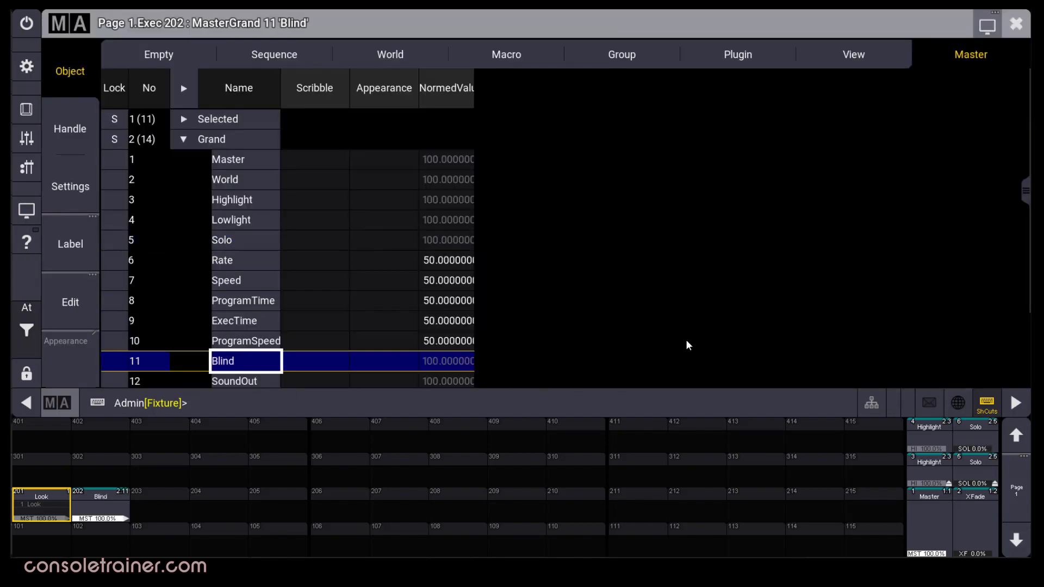
{"action": "left_click", "coordinate": [1016, 25]}
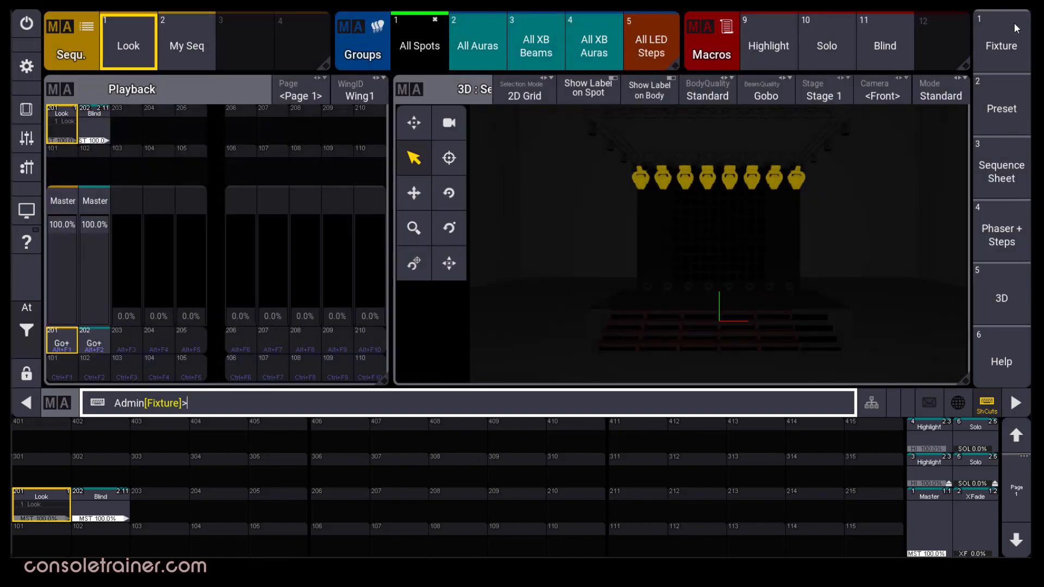
{"action": "left_click_drag", "start_coordinate": [94, 224], "coordinate": [97, 363]}
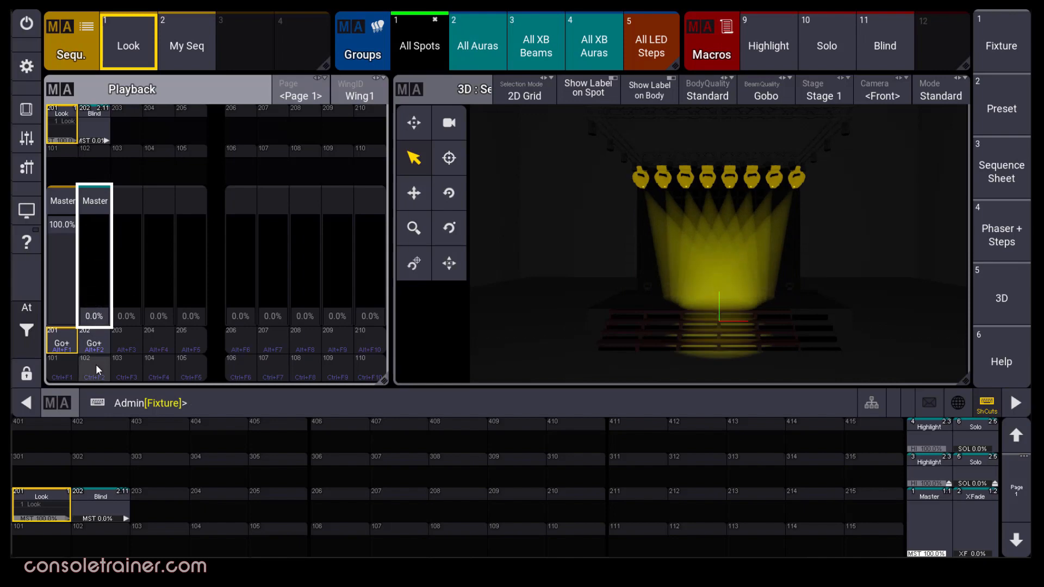
Examine the grand and selected masters in the Master Controls overlay and the Highlight knob in the special executor configuration.
{"action": "left_click", "coordinate": [25, 139]}
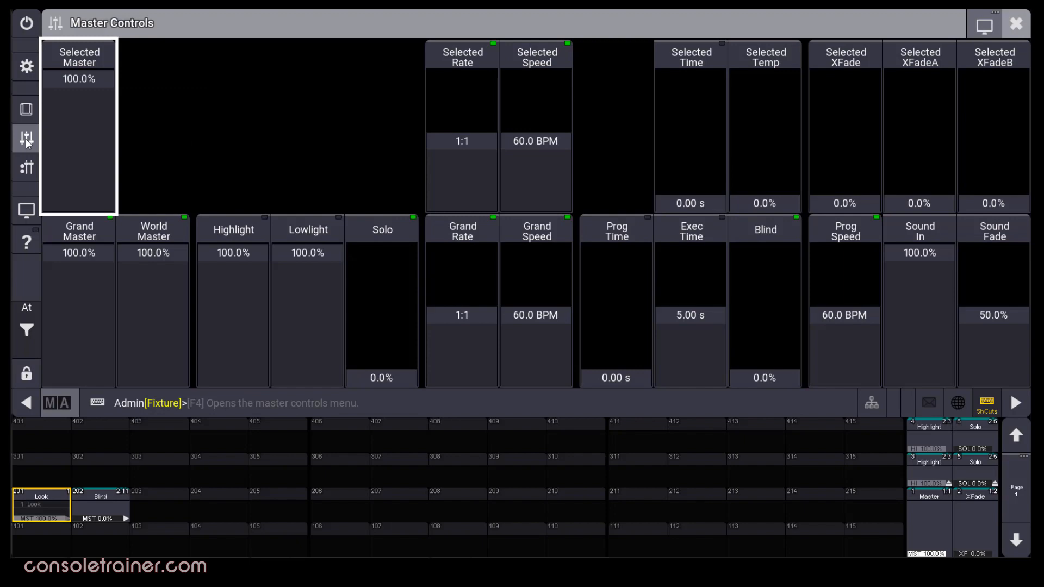
{"action": "left_click", "coordinate": [26, 138]}
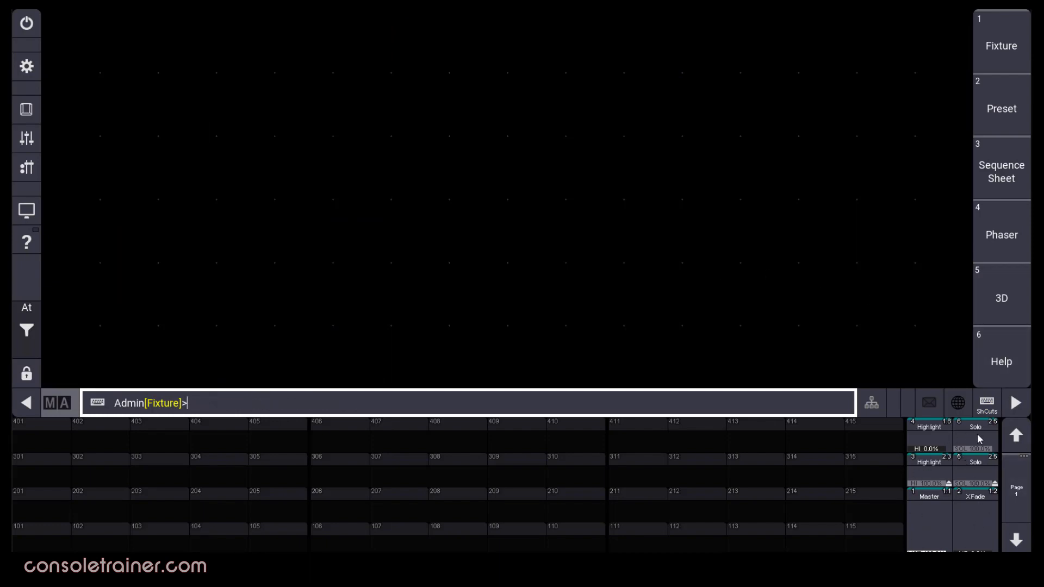
{"action": "left_click", "coordinate": [940, 436]}
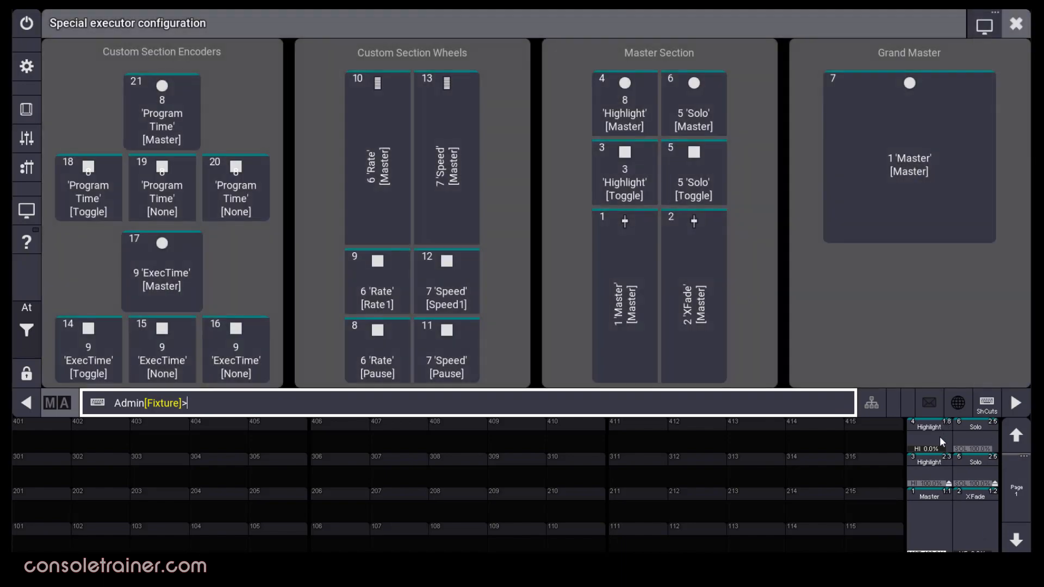
{"action": "left_click", "coordinate": [605, 109]}
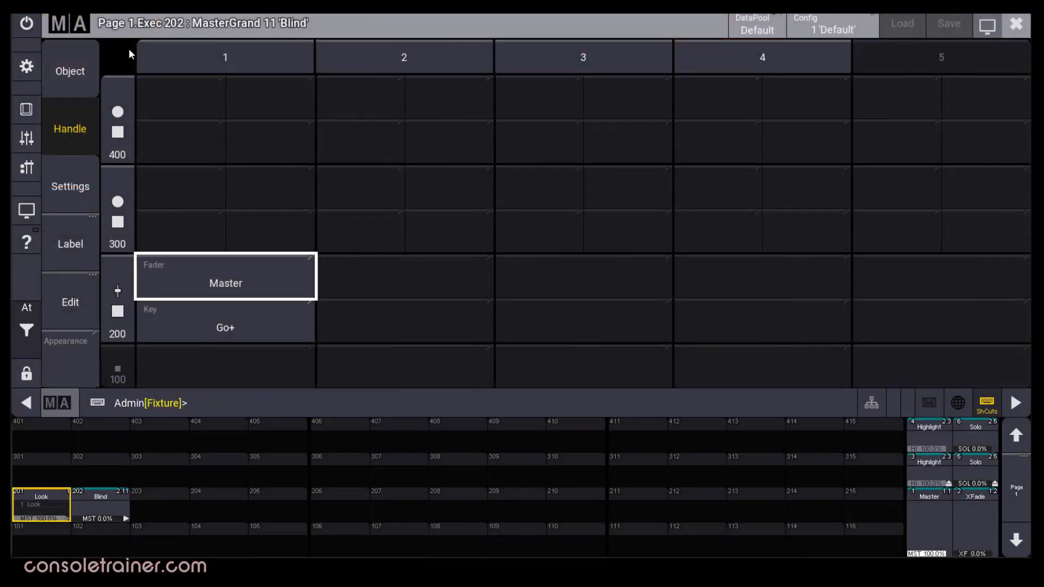
Assign the Look sequence to executor 202 and view the fader functions available for its handle.
{"action": "left_click", "coordinate": [93, 51]}
{"action": "left_click", "coordinate": [264, 53]}
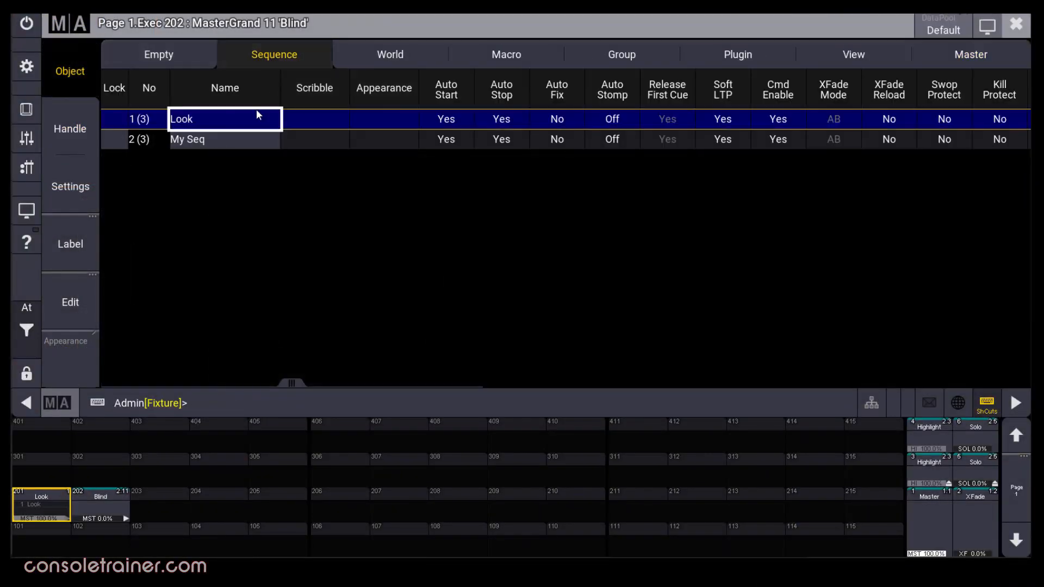
{"action": "left_click", "coordinate": [211, 127]}
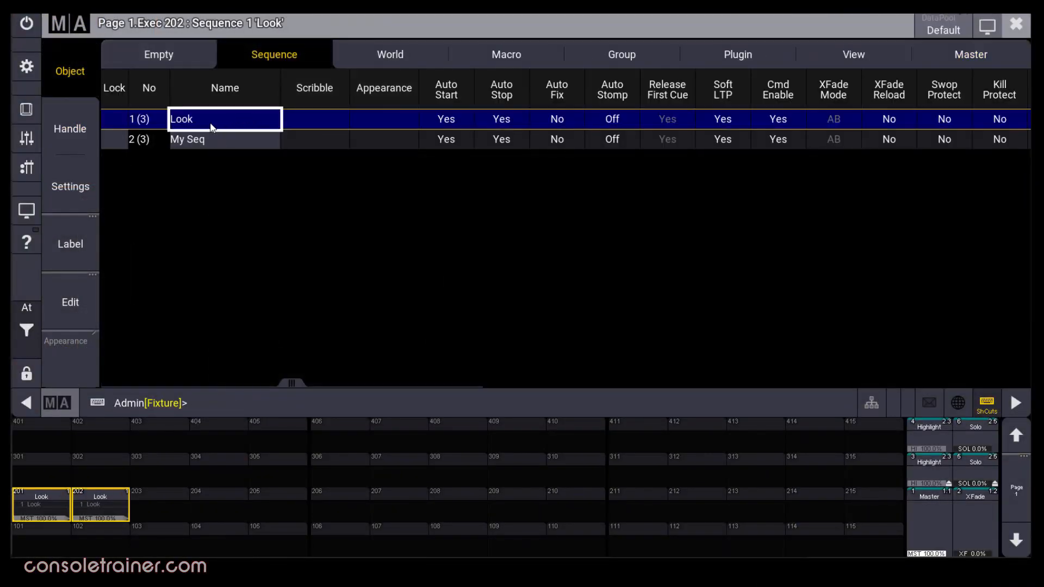
{"action": "left_click", "coordinate": [83, 144]}
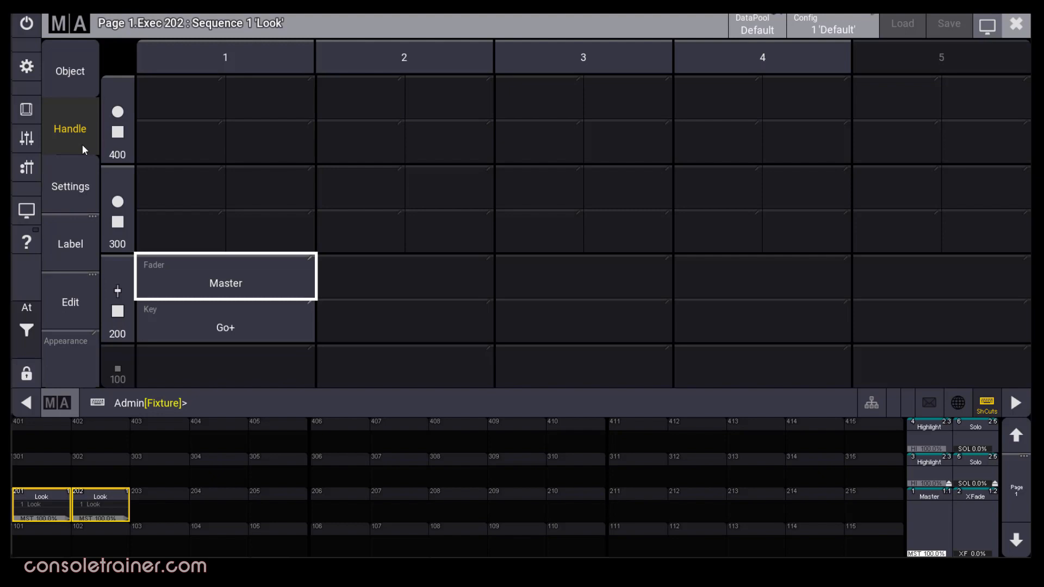
{"action": "left_click", "coordinate": [268, 286]}
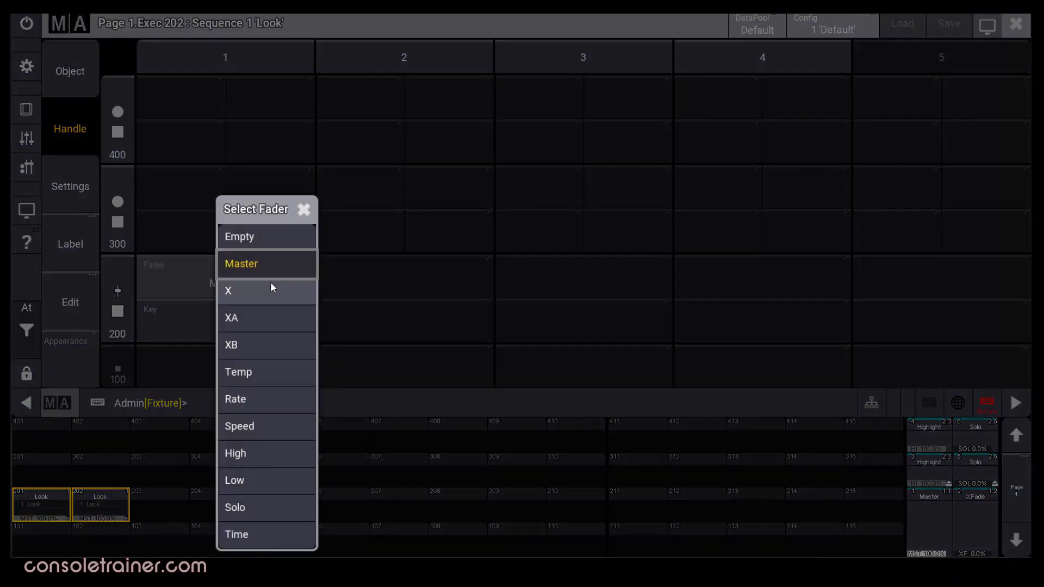
{"action": "left_click", "coordinate": [303, 209]}
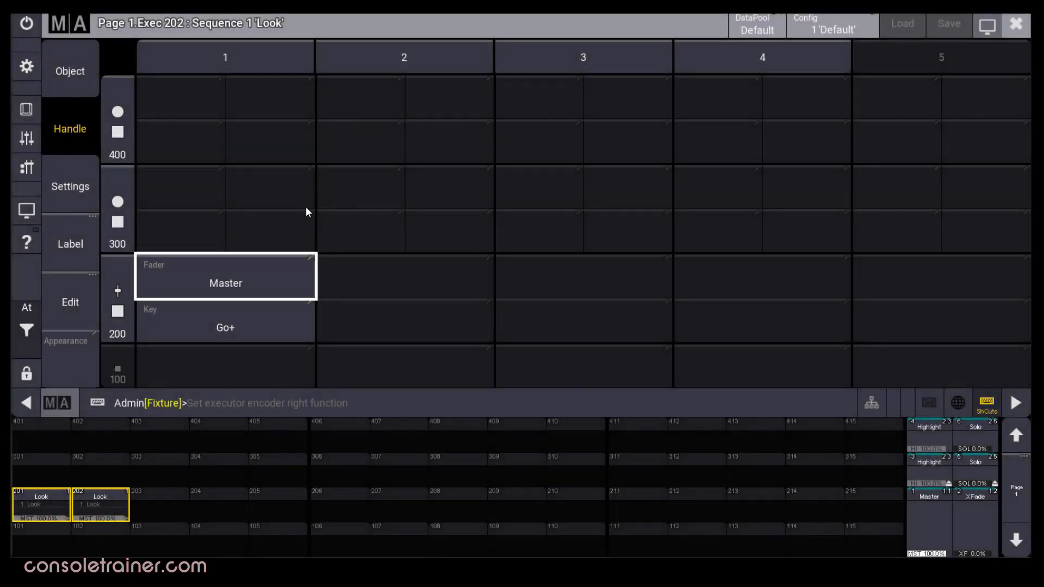
Try executor 202 at widths of two and three columns, and return it to one column.
{"action": "left_click", "coordinate": [459, 54]}
{"action": "left_click", "coordinate": [619, 61]}
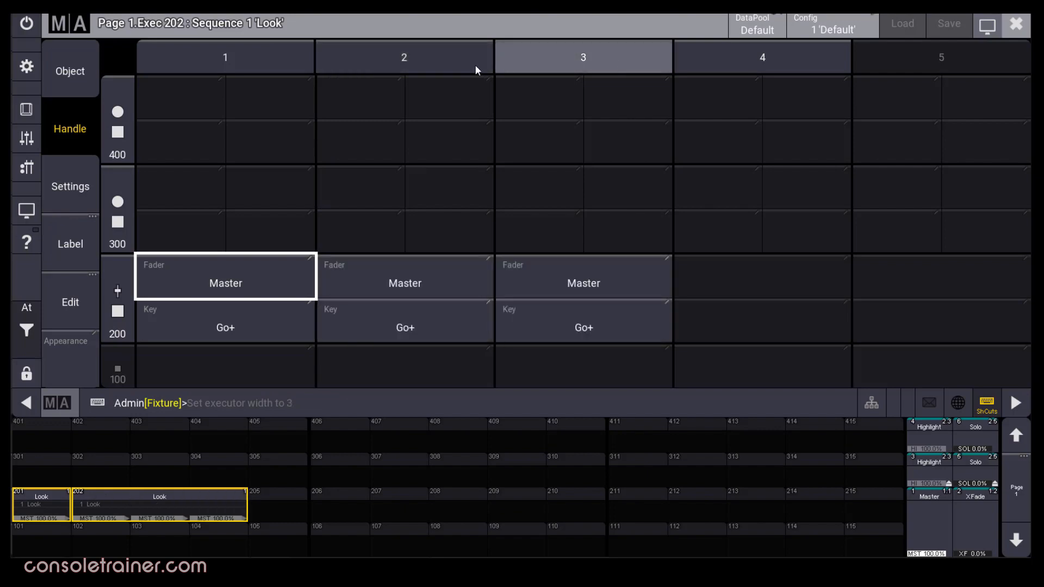
{"action": "left_click", "coordinate": [407, 63]}
{"action": "left_click", "coordinate": [287, 61]}
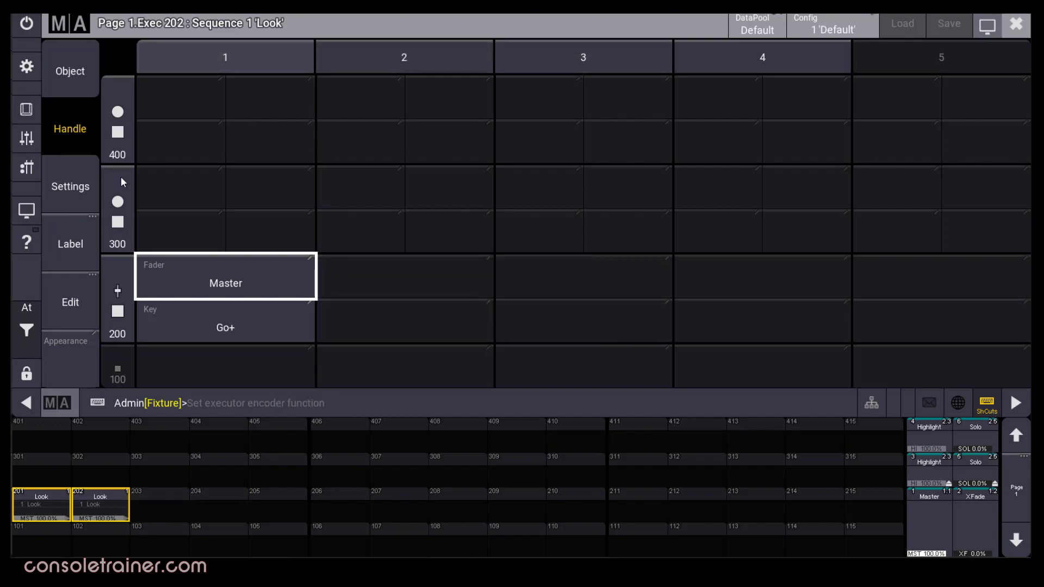
Extend executor 202 through the 300 and 400 rows, with Master as the 400-row encoder function.
{"action": "left_click", "coordinate": [106, 187]}
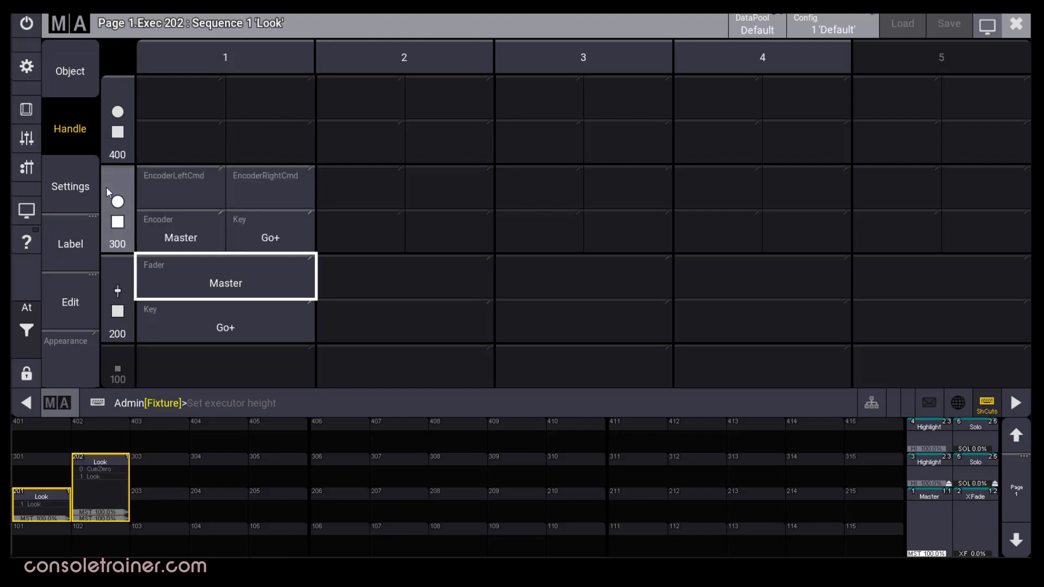
{"action": "left_click", "coordinate": [112, 95]}
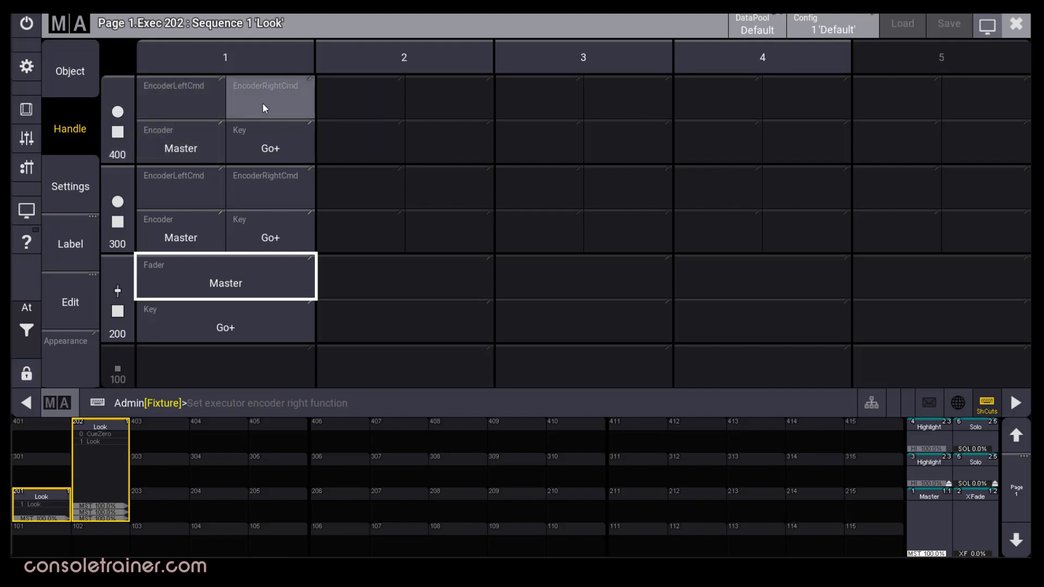
{"action": "left_click", "coordinate": [202, 147]}
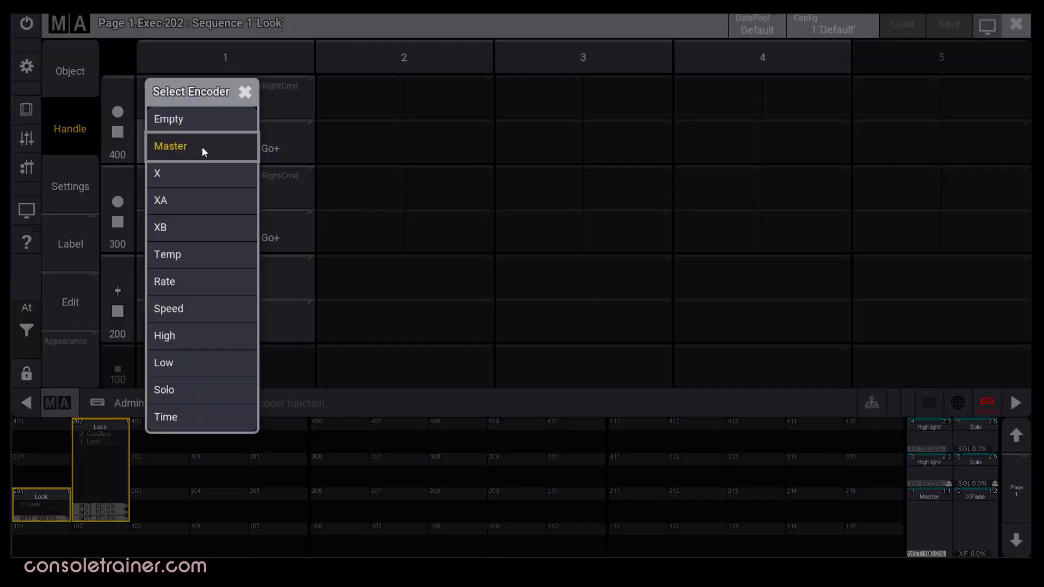
{"action": "left_click", "coordinate": [201, 146]}
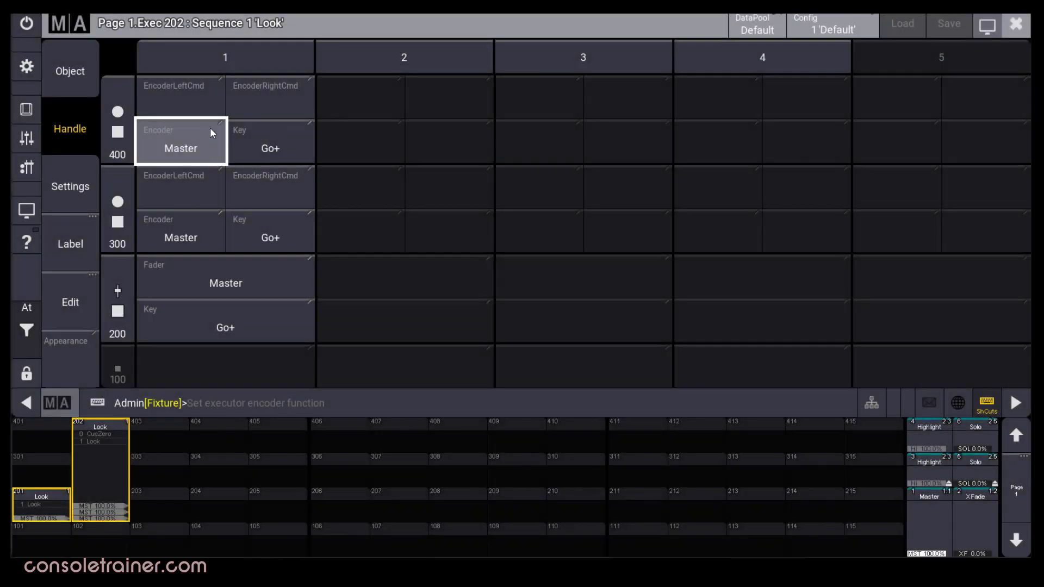
Set the left-turn command of executor 202's 400-row encoder to <<<.
{"action": "left_click", "coordinate": [192, 102]}
{"action": "left_click", "coordinate": [261, 184]}
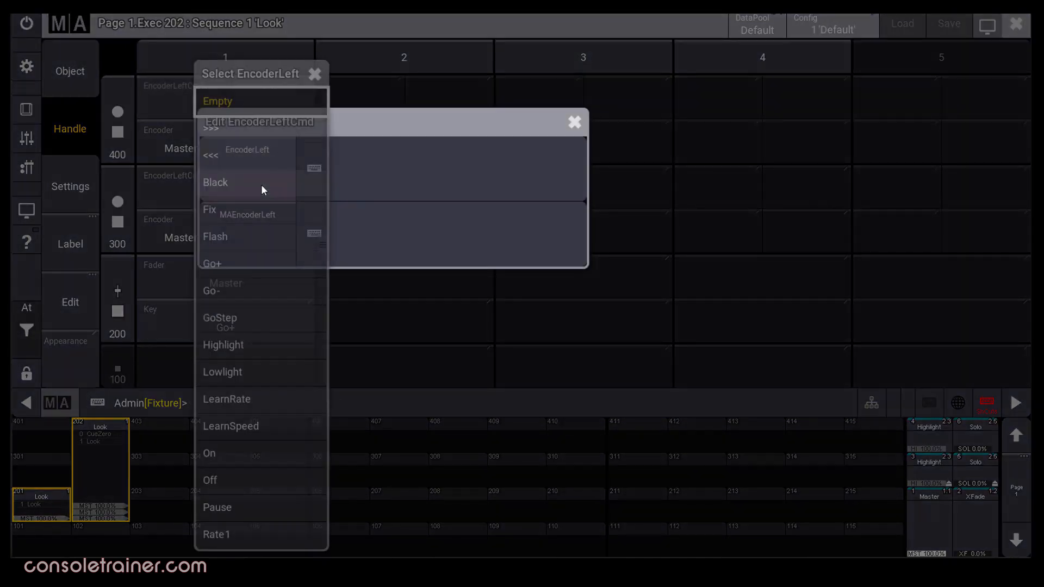
{"action": "left_click", "coordinate": [251, 158]}
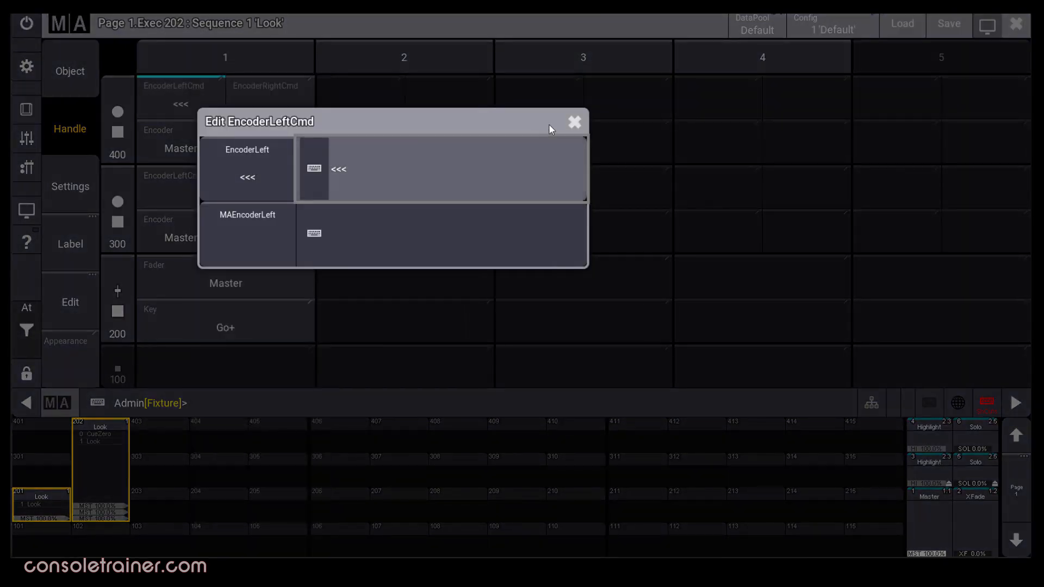
{"action": "left_click", "coordinate": [574, 122]}
Set the 400-row encoder's right-turn command to >>> and review the MAEncoderLeft option of its left-turn command.
{"action": "left_click", "coordinate": [283, 97]}
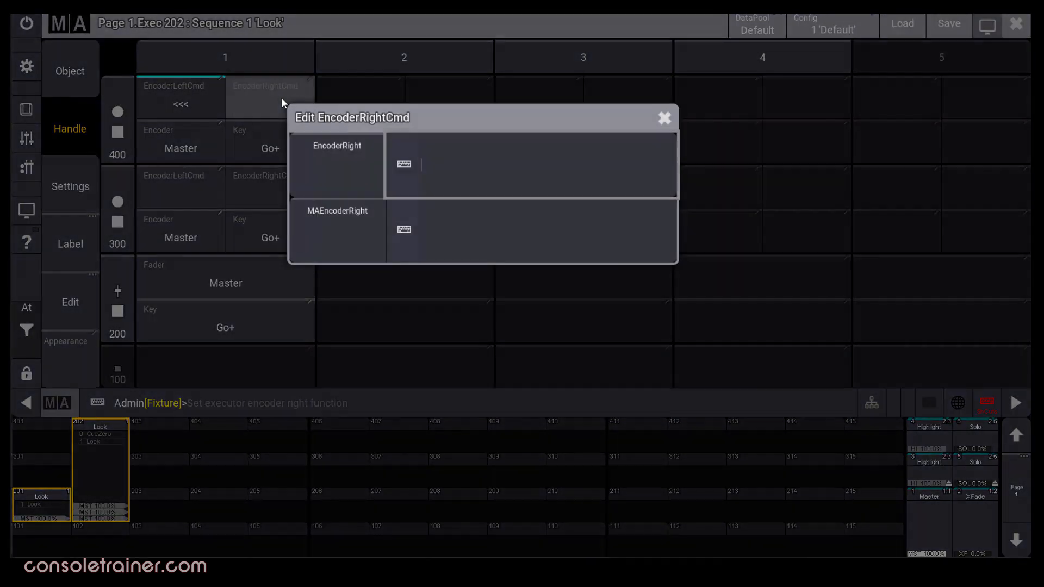
{"action": "left_click", "coordinate": [352, 155]}
{"action": "left_click", "coordinate": [325, 129]}
{"action": "left_click", "coordinate": [669, 119]}
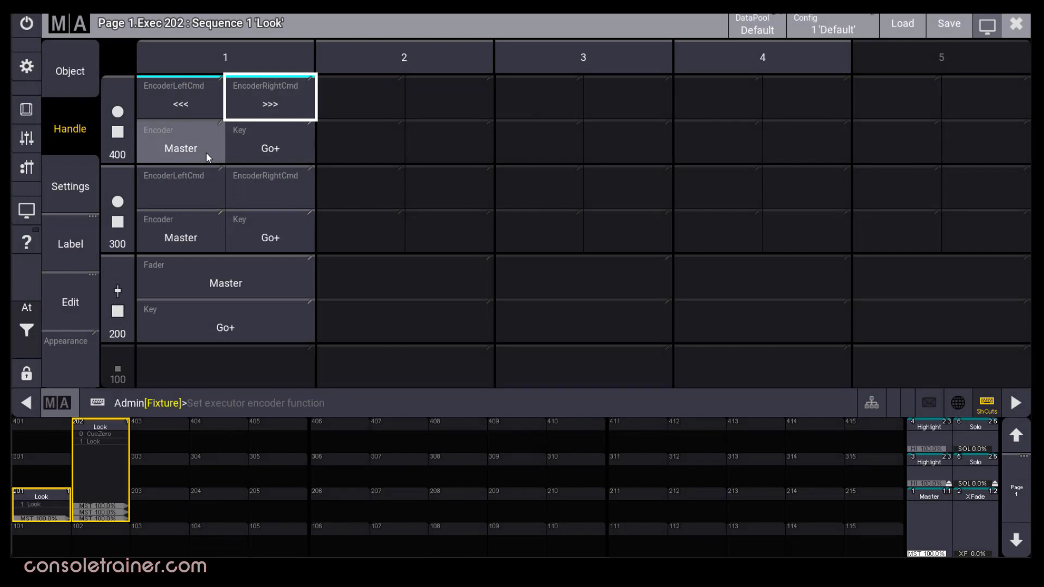
{"action": "left_click", "coordinate": [207, 107]}
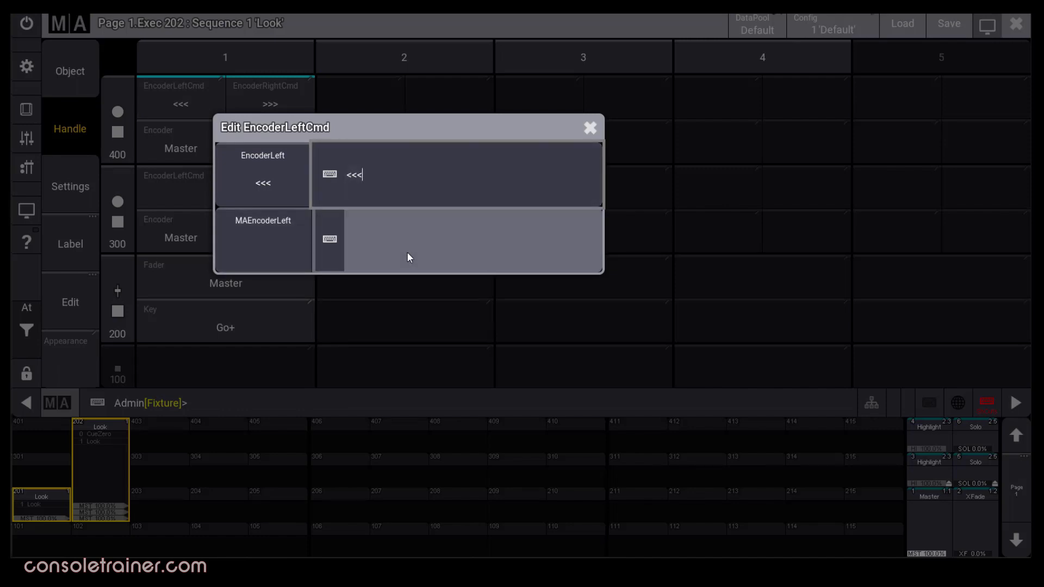
{"action": "left_click", "coordinate": [589, 129]}
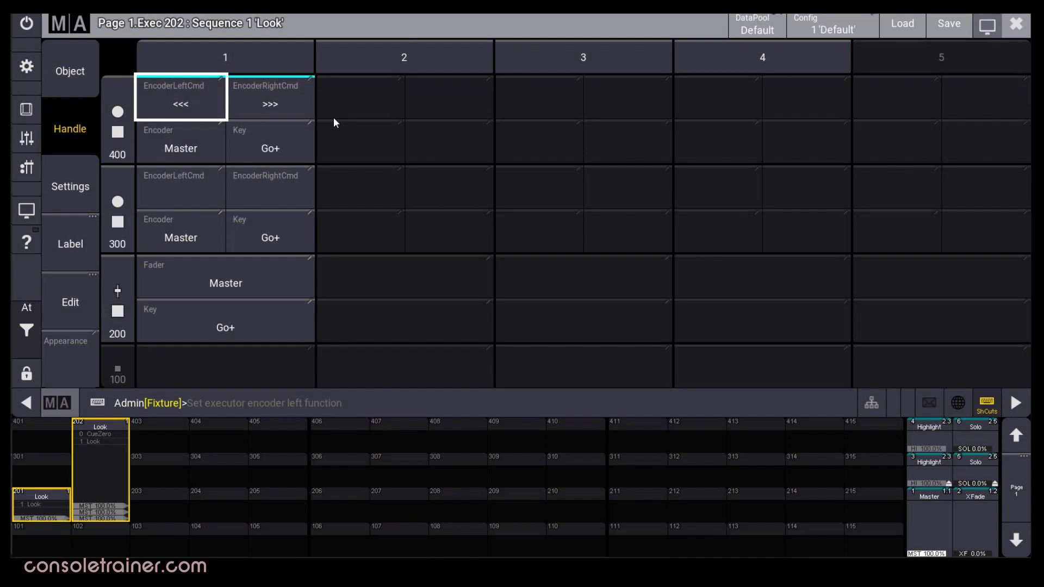
Open a Configurations pool and examine the Default configuration's edit options, references and Recast Config function.
{"action": "left_click", "coordinate": [849, 30]}
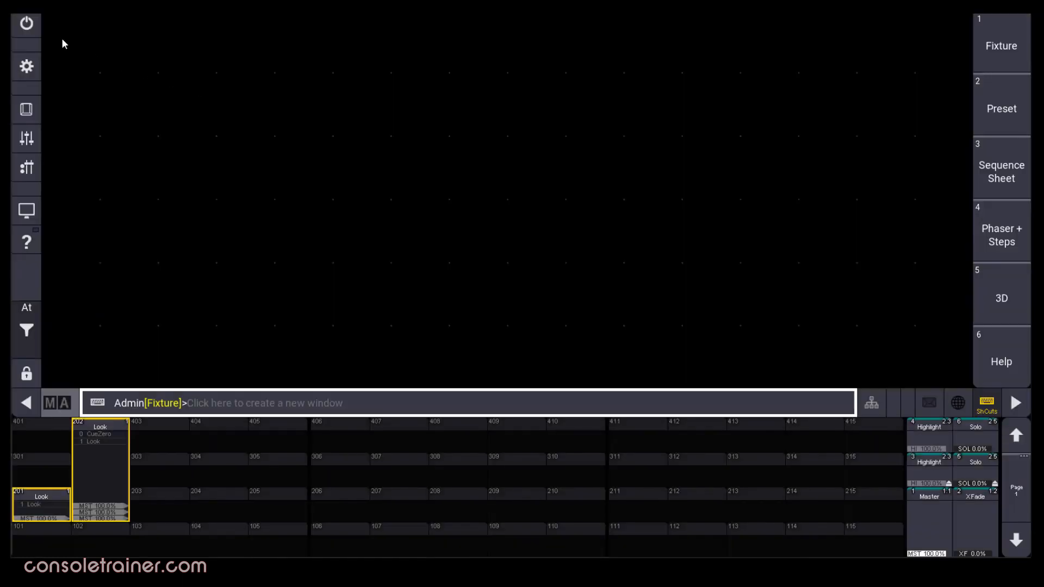
{"action": "left_click", "coordinate": [60, 37]}
{"action": "left_click", "coordinate": [499, 220]}
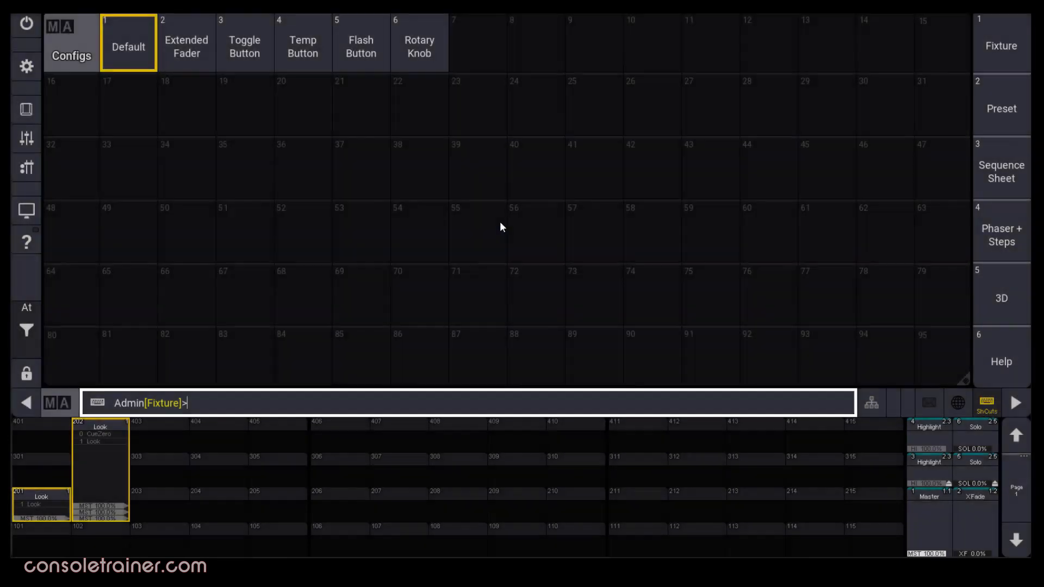
{"action": "left_click_drag", "start_coordinate": [112, 57], "coordinate": [97, 98]}
{"action": "left_click", "coordinate": [96, 98]}
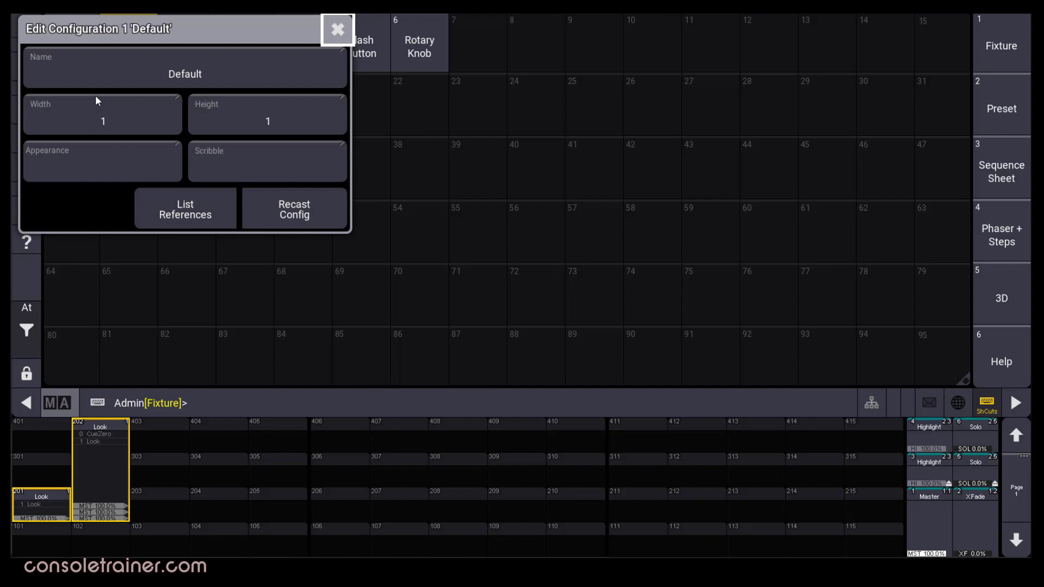
{"action": "left_click", "coordinate": [219, 212]}
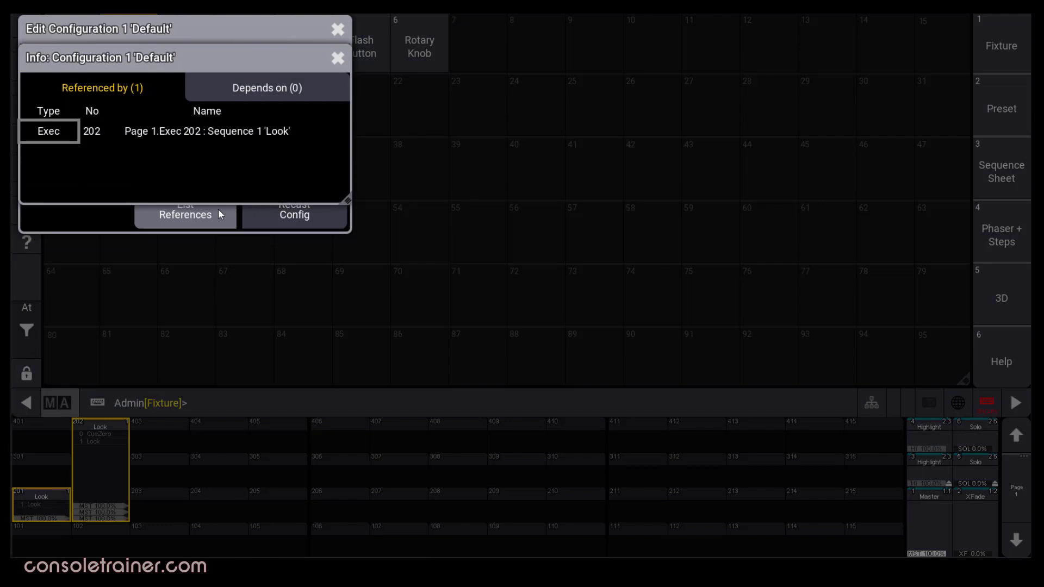
{"action": "left_click", "coordinate": [337, 58]}
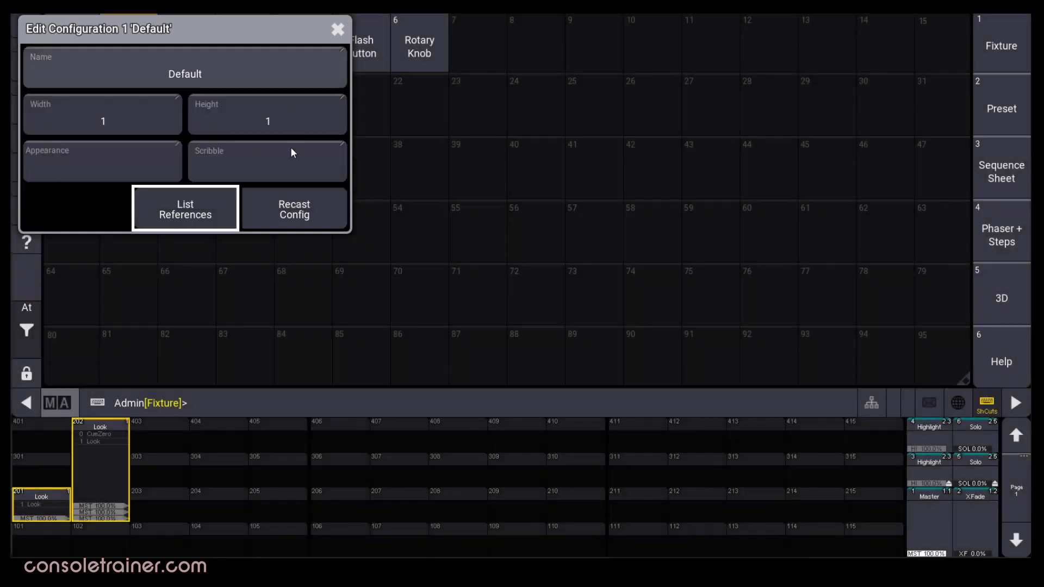
{"action": "left_click", "coordinate": [319, 221]}
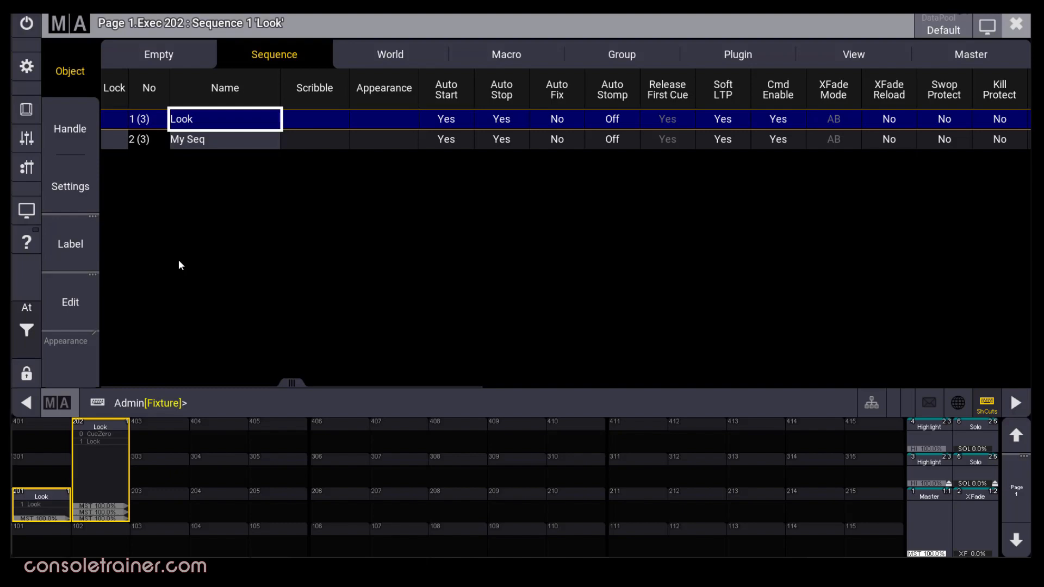
Examine the Look sequence's cue sheet and its settings, from both executor 202 and the sequence sheet.
{"action": "left_click", "coordinate": [83, 293]}
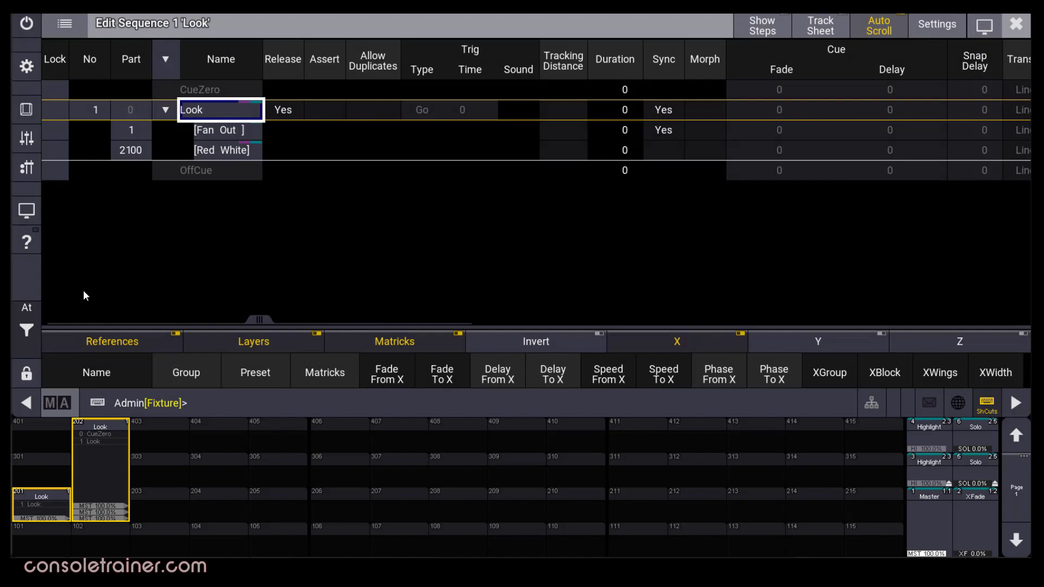
{"action": "left_click", "coordinate": [1022, 28]}
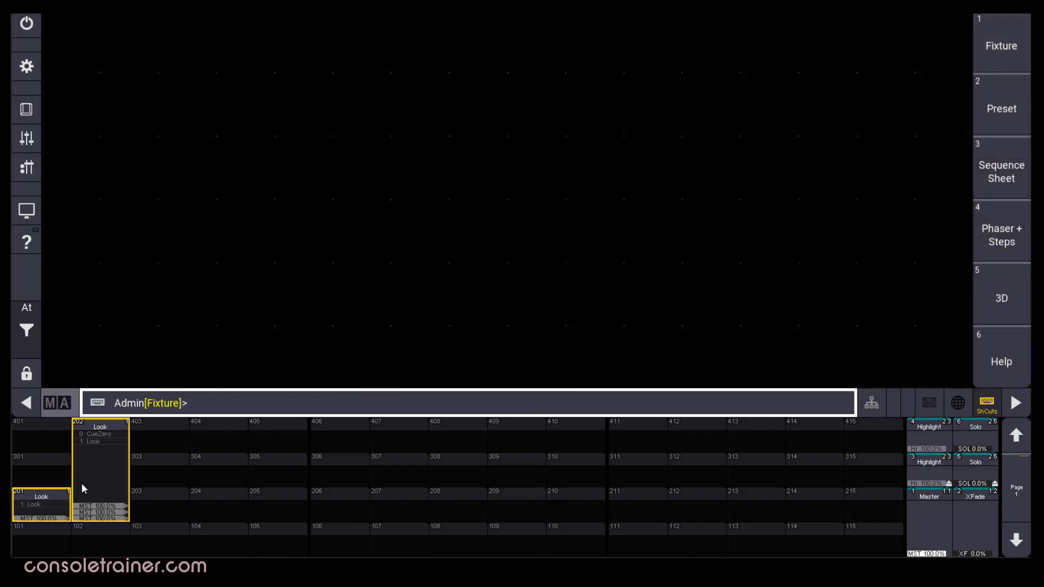
{"action": "left_click", "coordinate": [87, 478]}
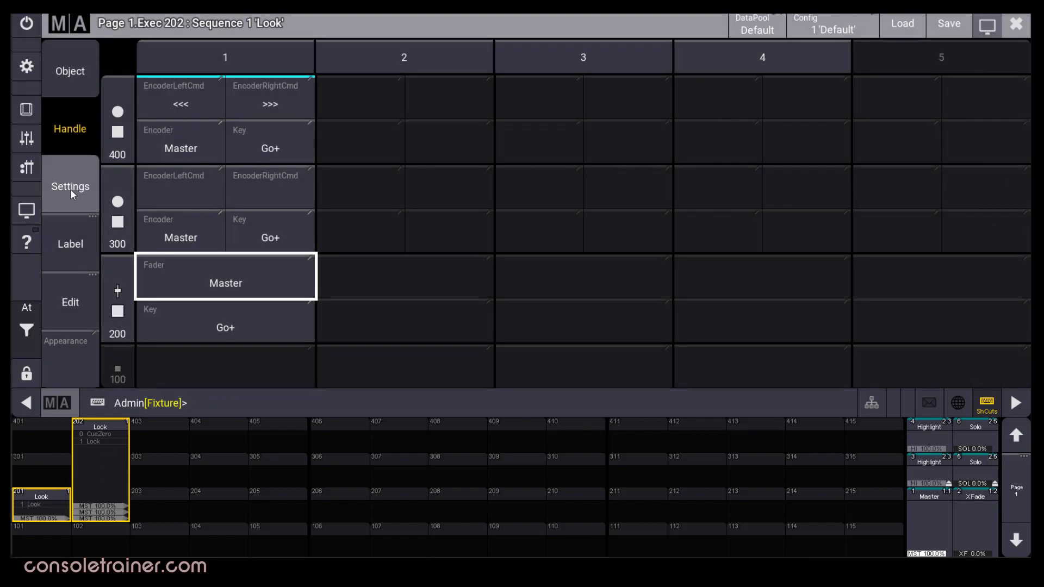
{"action": "left_click", "coordinate": [70, 191]}
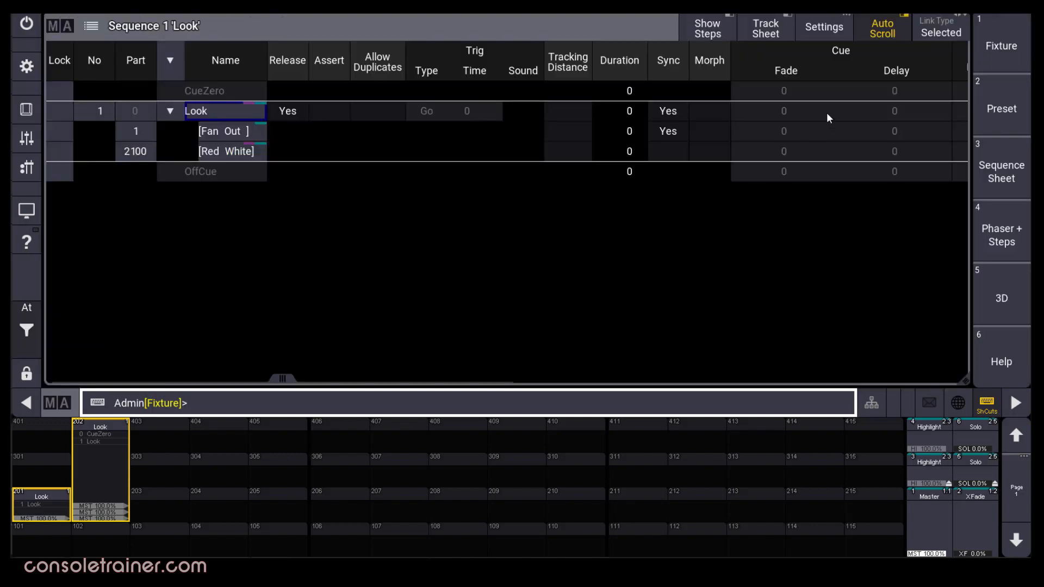
{"action": "left_click", "coordinate": [816, 40]}
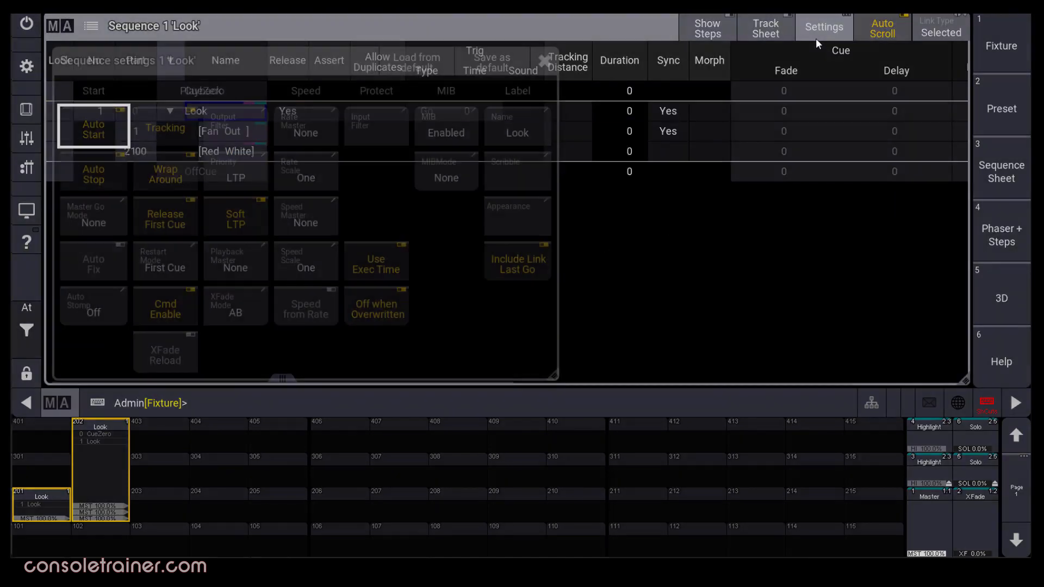